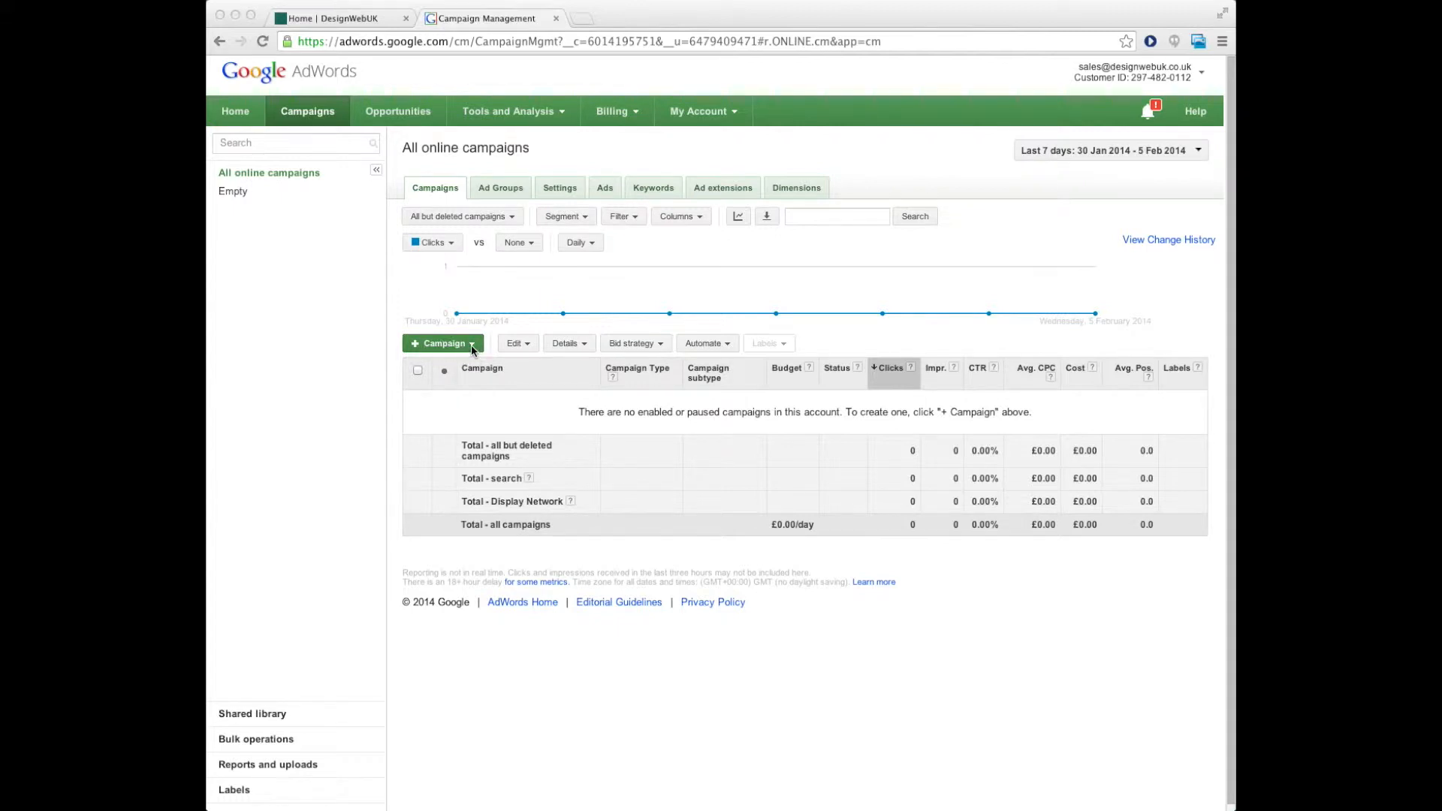
# - Start a new Search Network with Display Select campaign and name it "DesignWebUK Ad"
pyautogui.click(470, 345)
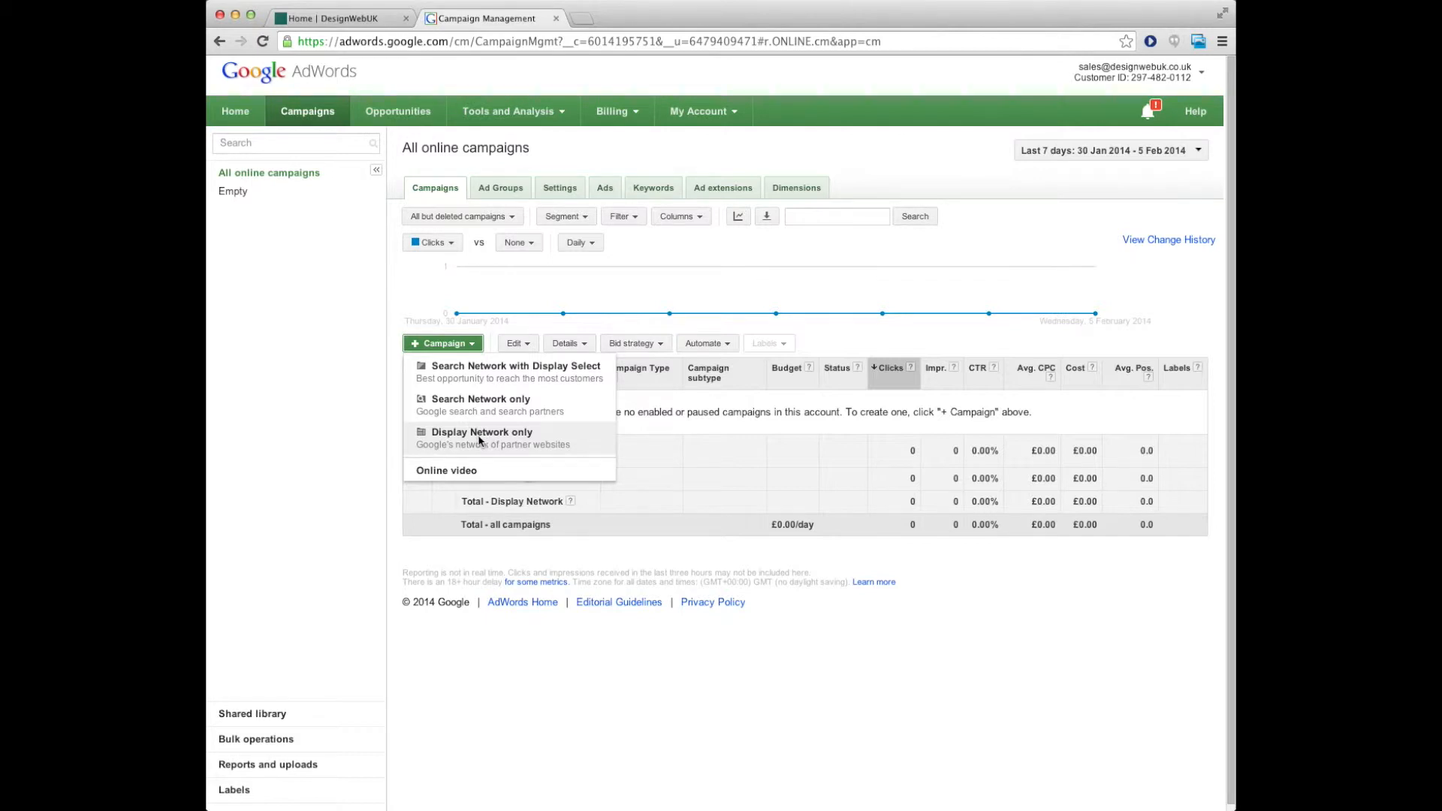
pyautogui.click(563, 369)
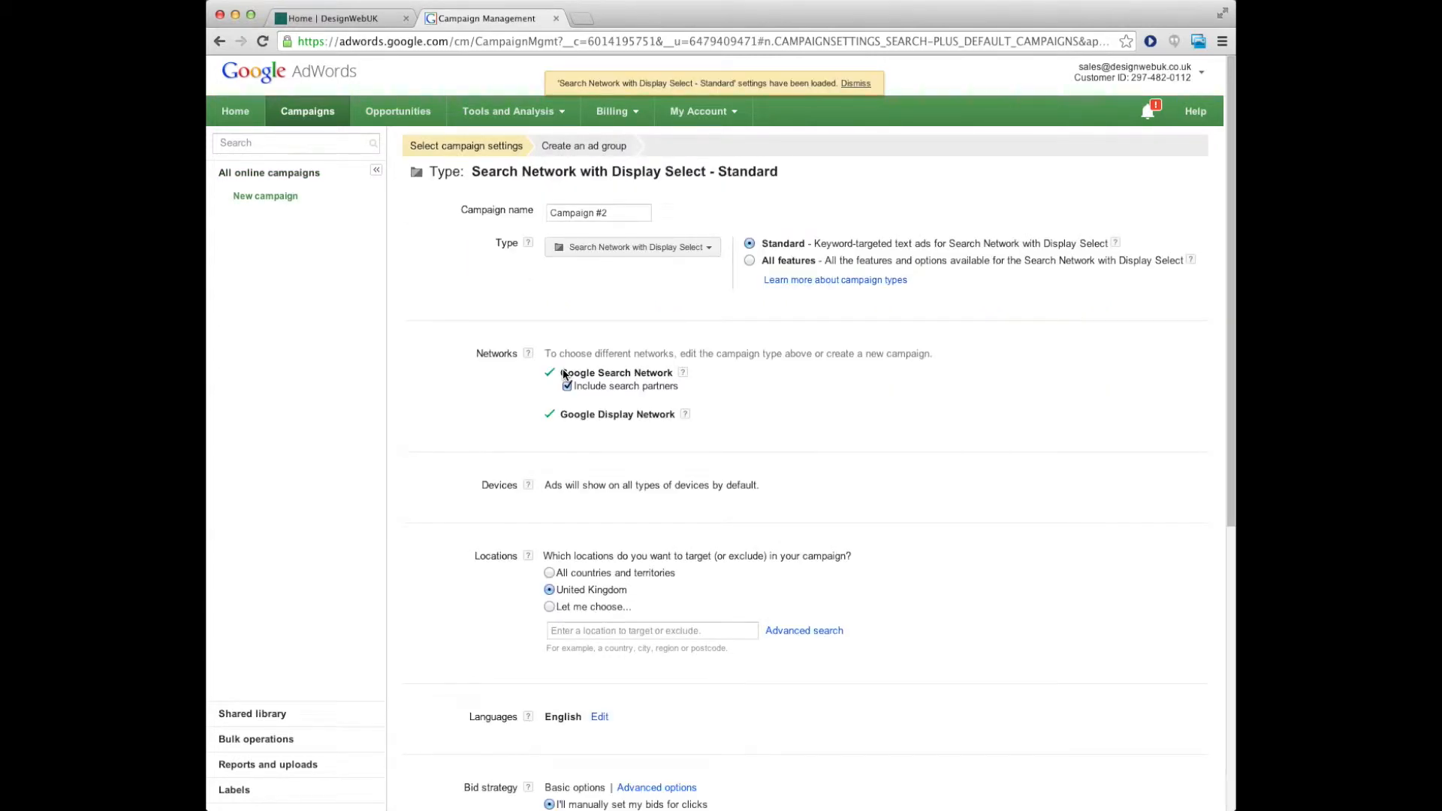
pyautogui.moveTo(622, 214); pyautogui.dragTo(547, 214)
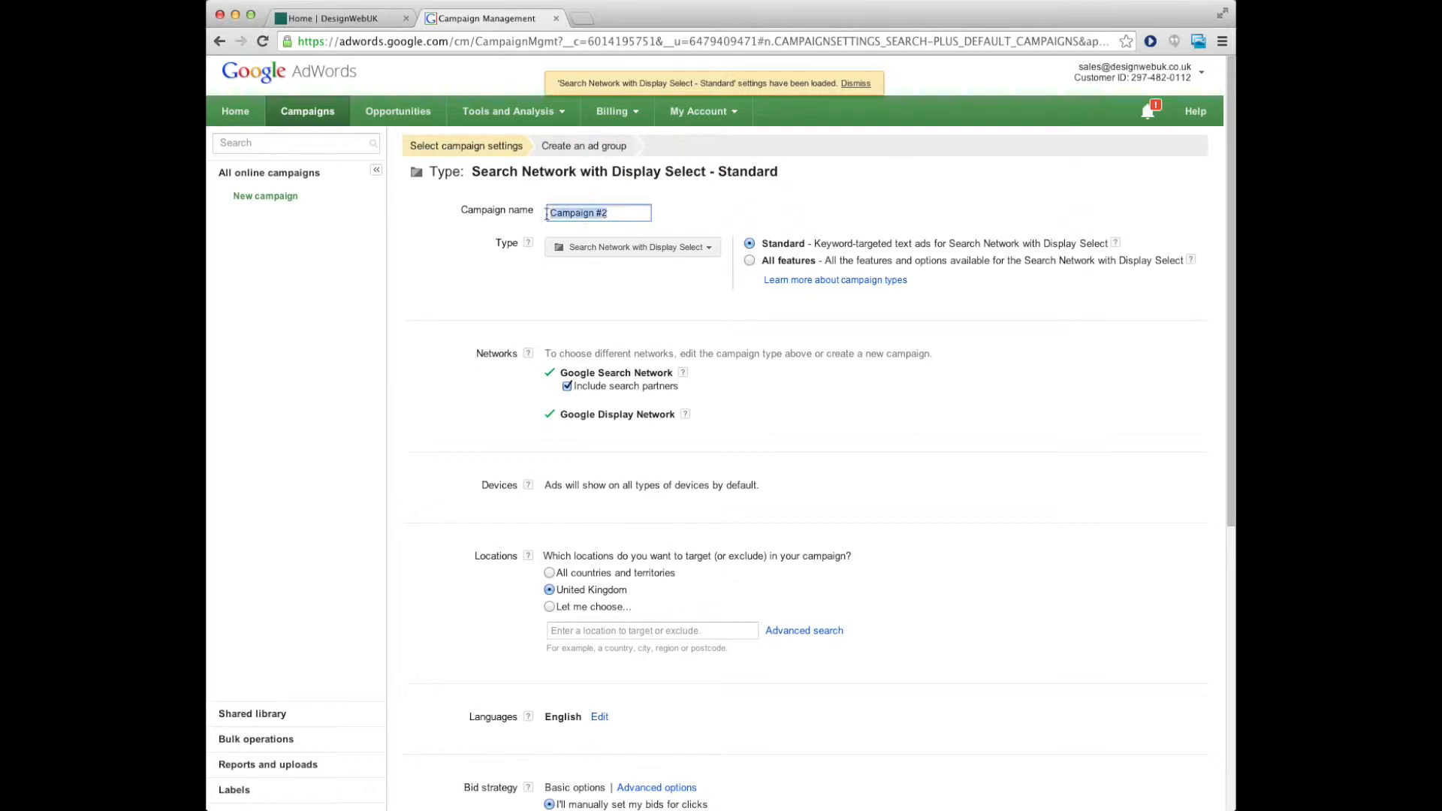
pyautogui.write('DesigbnWebUK')
pyautogui.press('BackSpace')
pyautogui.press('BackSpace')
pyautogui.press('BackSpace')
pyautogui.press('BackSpace')
pyautogui.press('BackSpace')
pyautogui.press('BackSpace')
pyautogui.press('BackSpace')
pyautogui.write('nWebUk Ad')
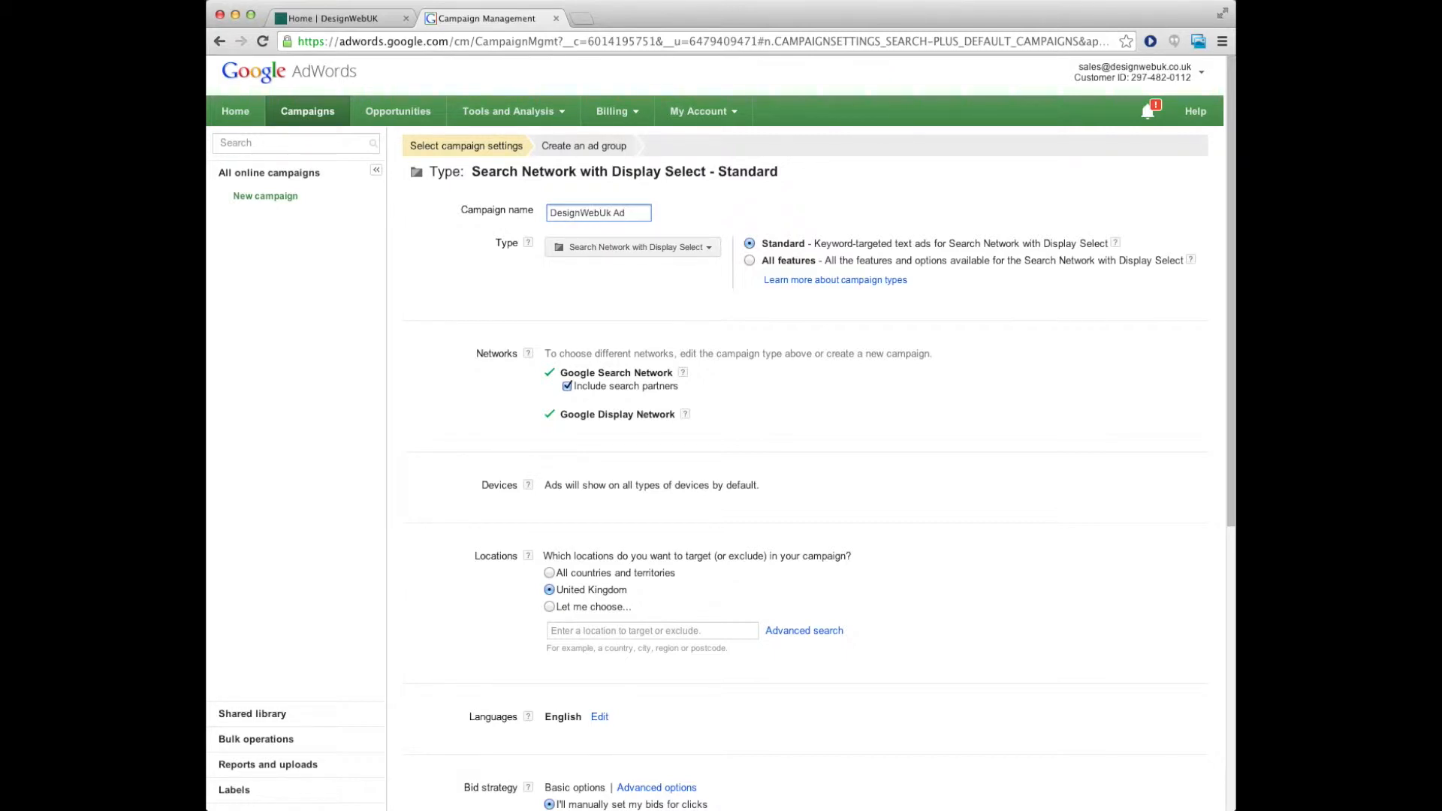
pyautogui.click(613, 216)
pyautogui.press('BackSpace')
pyautogui.write('K')
# - Let AdWords set the bids to maximise clicks with a budget of £6.20 per day, and save the campaign settings
pyautogui.scroll(-1, 524, 310)
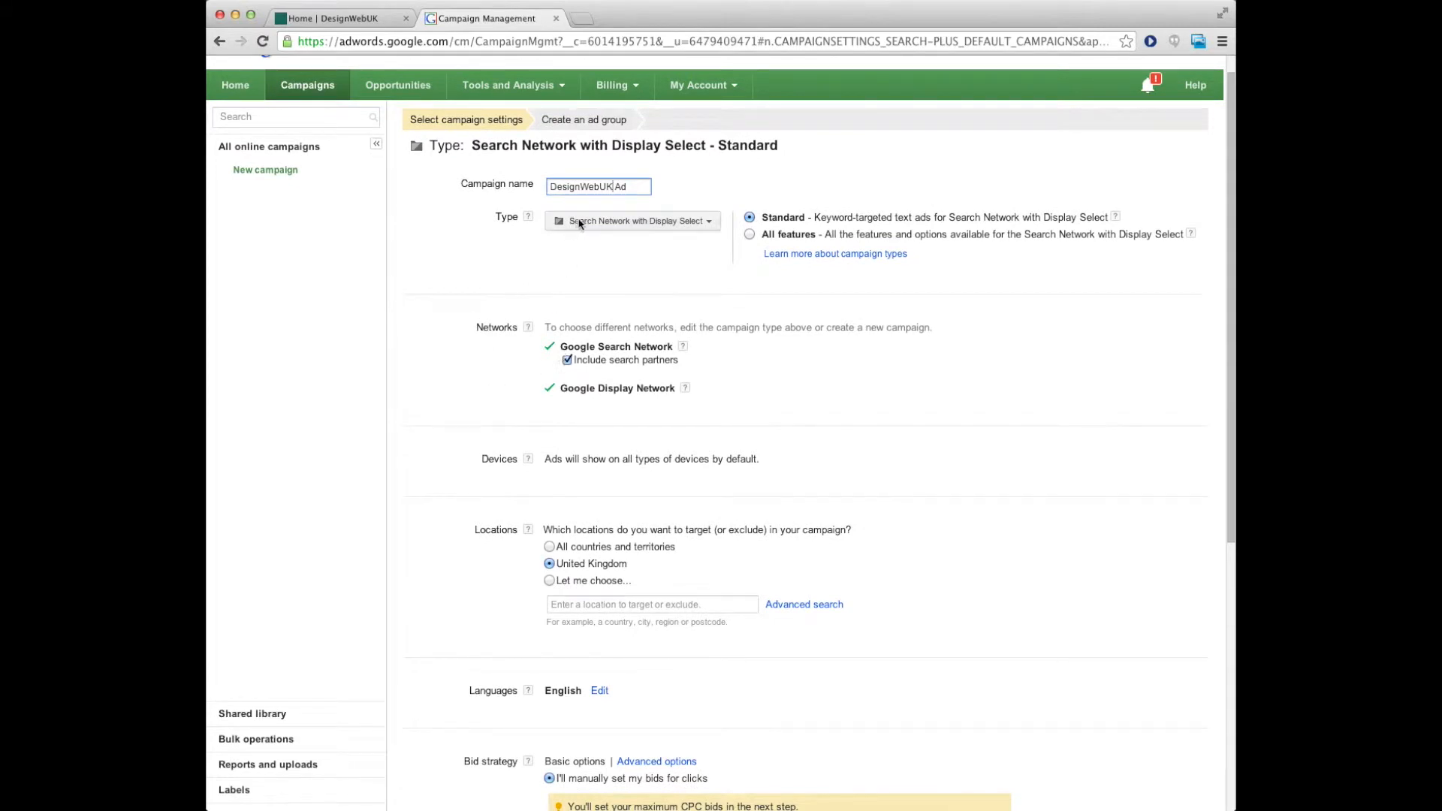
pyautogui.scroll(-2, 460, 301)
pyautogui.scroll(-2, 460, 301)
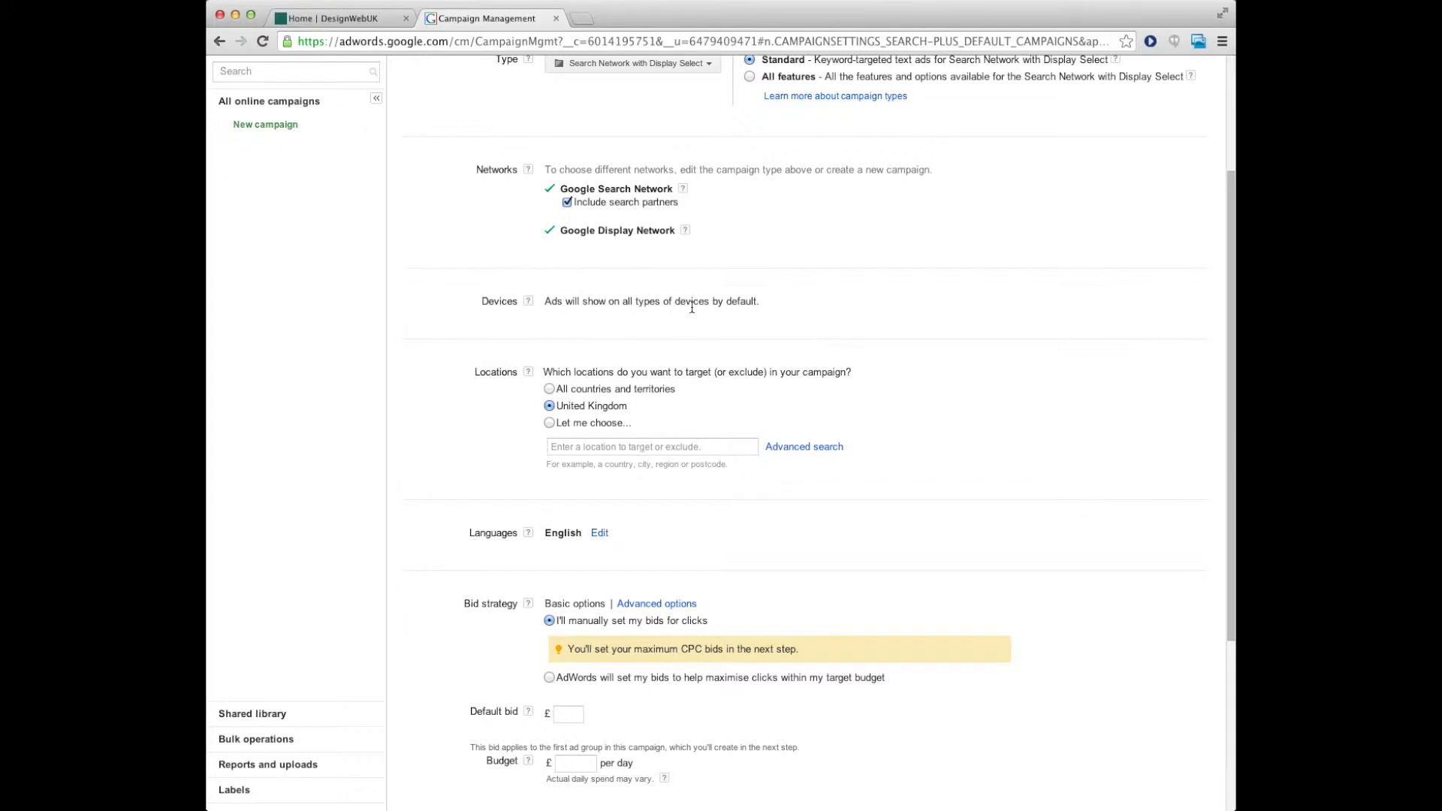
pyautogui.scroll(-2, 676, 315)
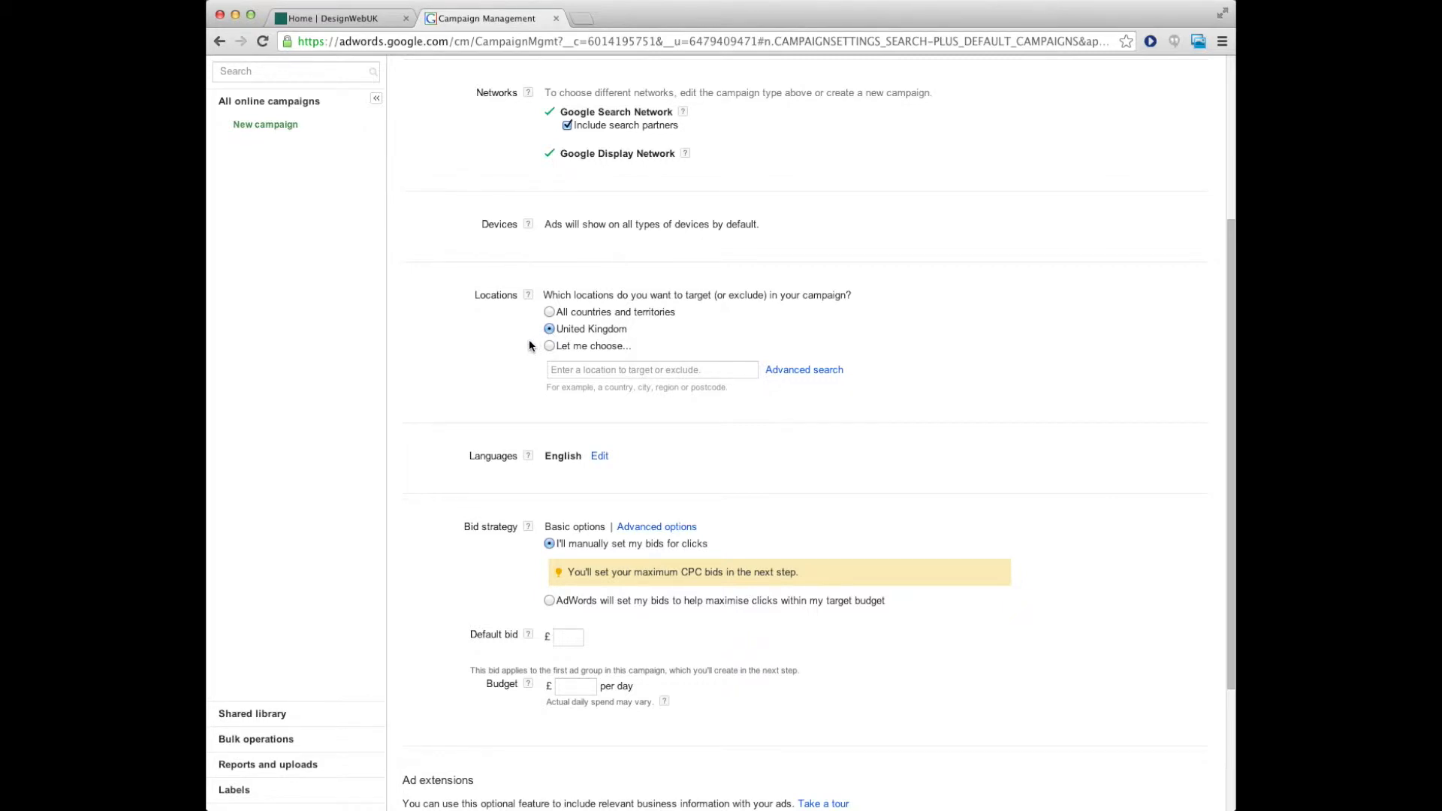
pyautogui.scroll(-3, 529, 345)
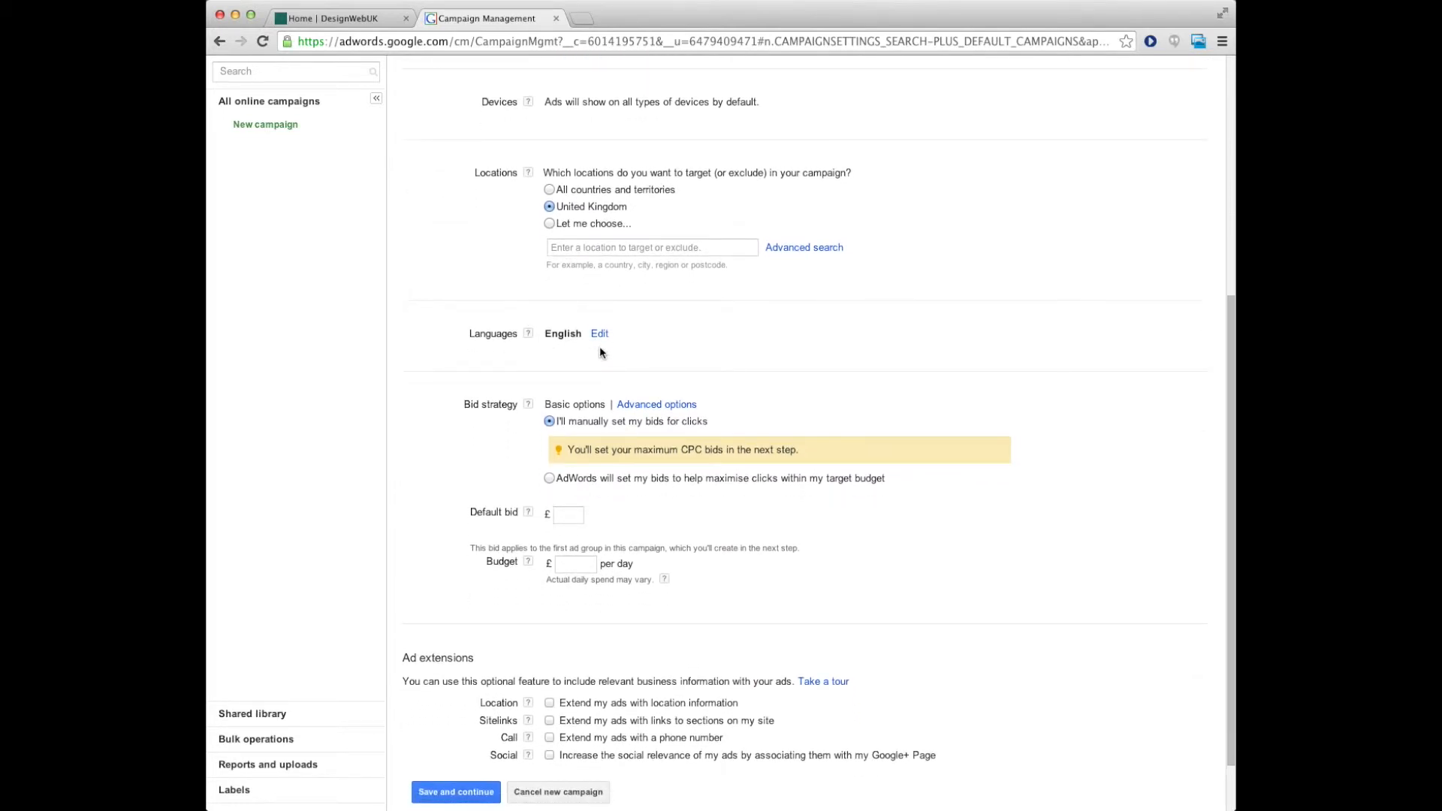
pyautogui.scroll(-2, 599, 353)
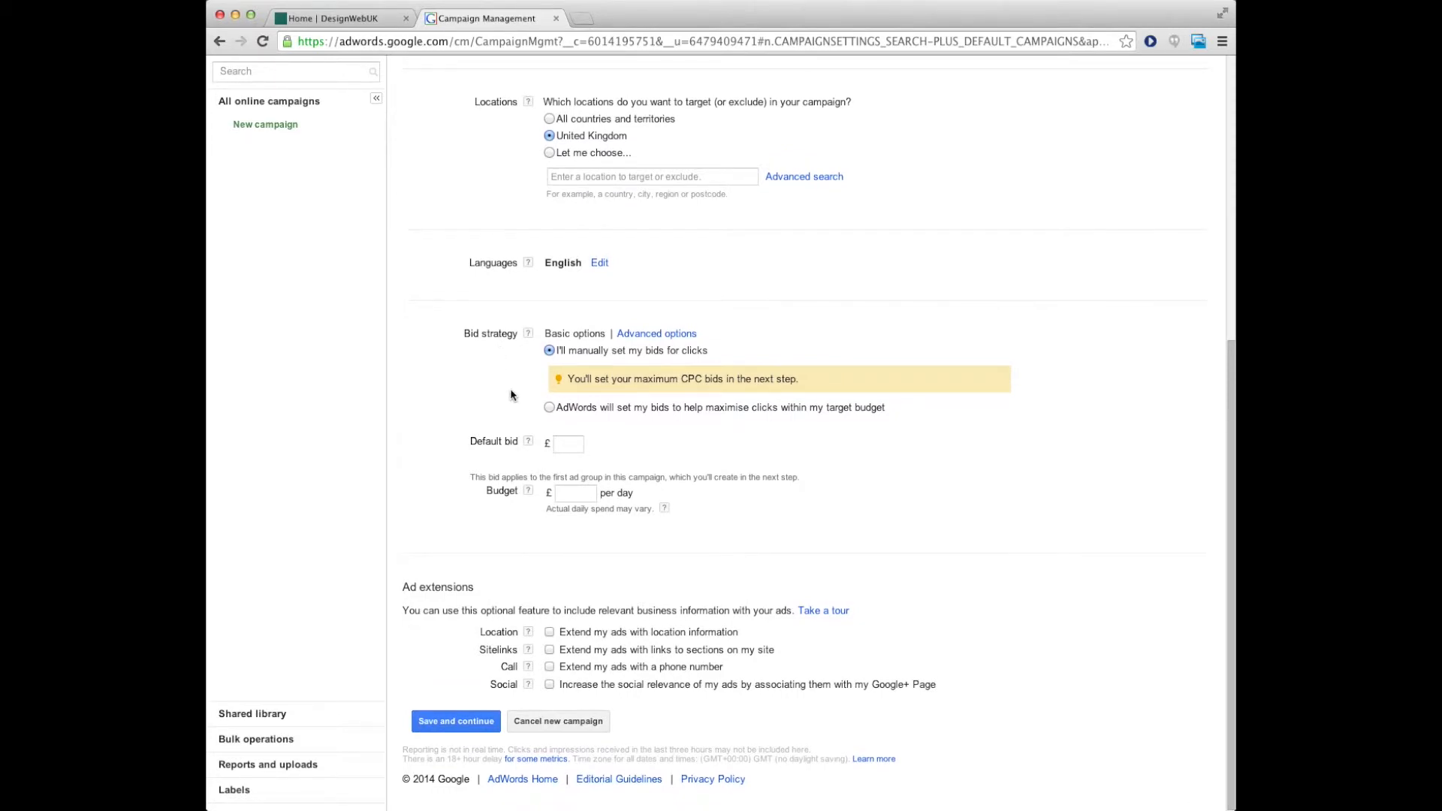
pyautogui.click(549, 408)
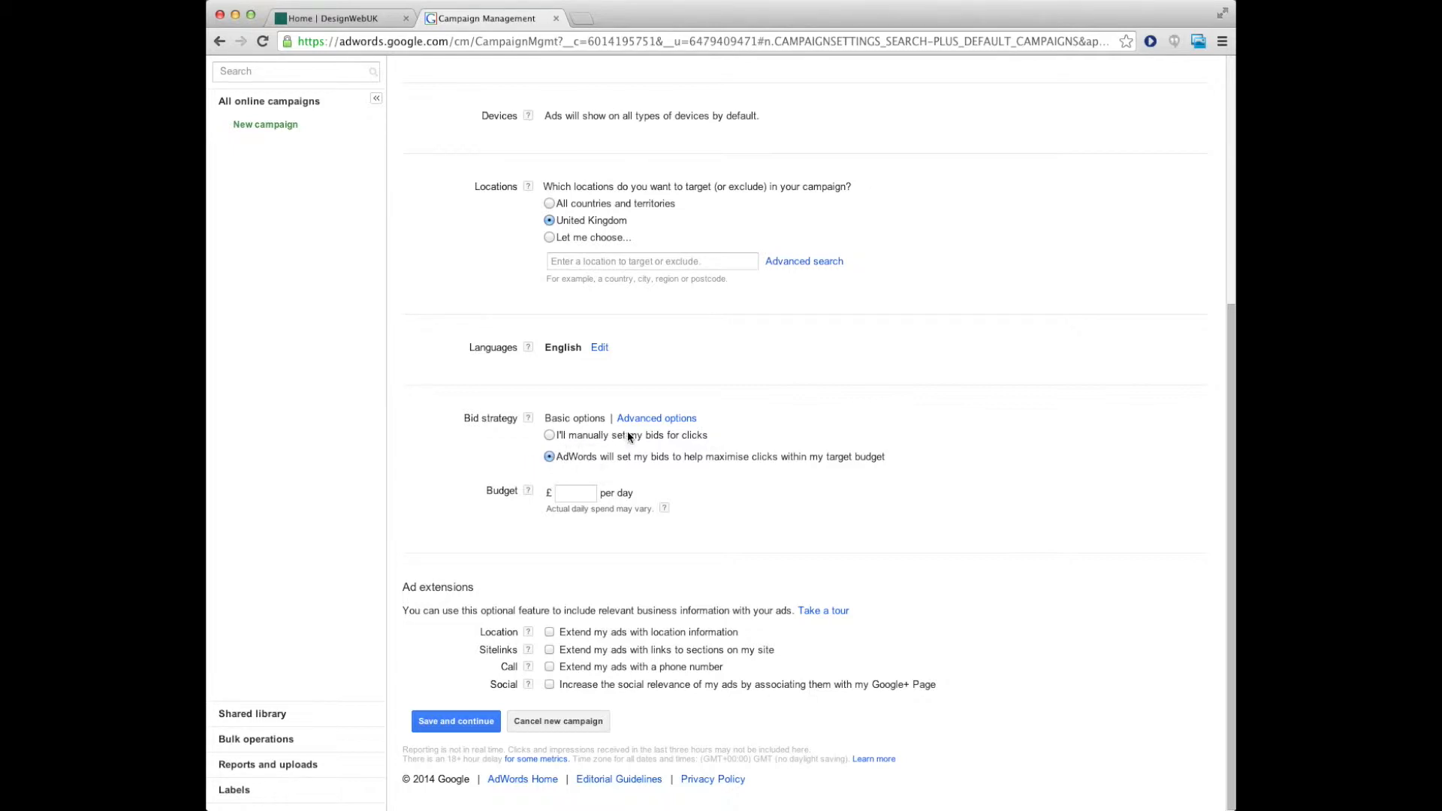
pyautogui.click(569, 489)
pyautogui.write('6.20')
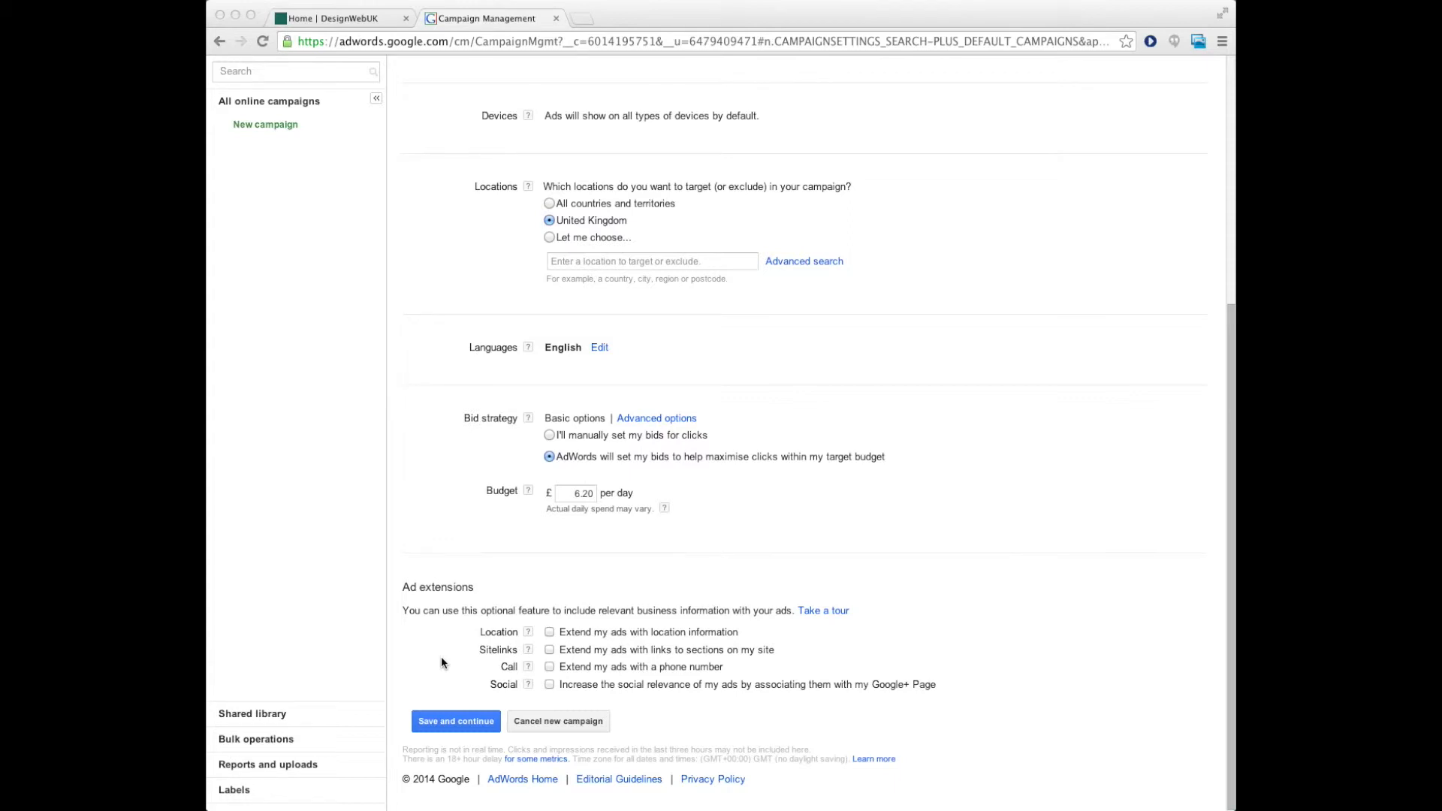
pyautogui.click(479, 679)
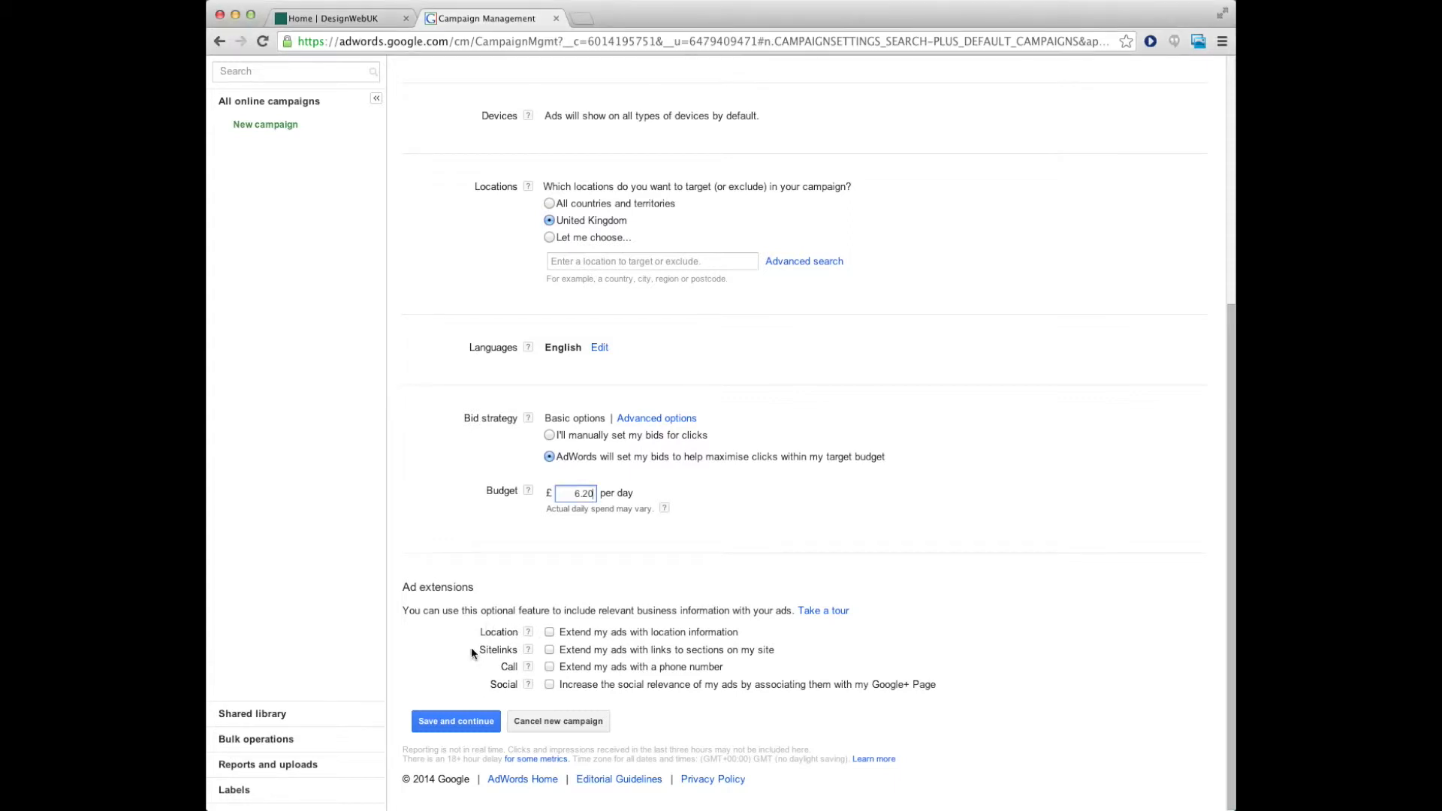
pyautogui.click(467, 722)
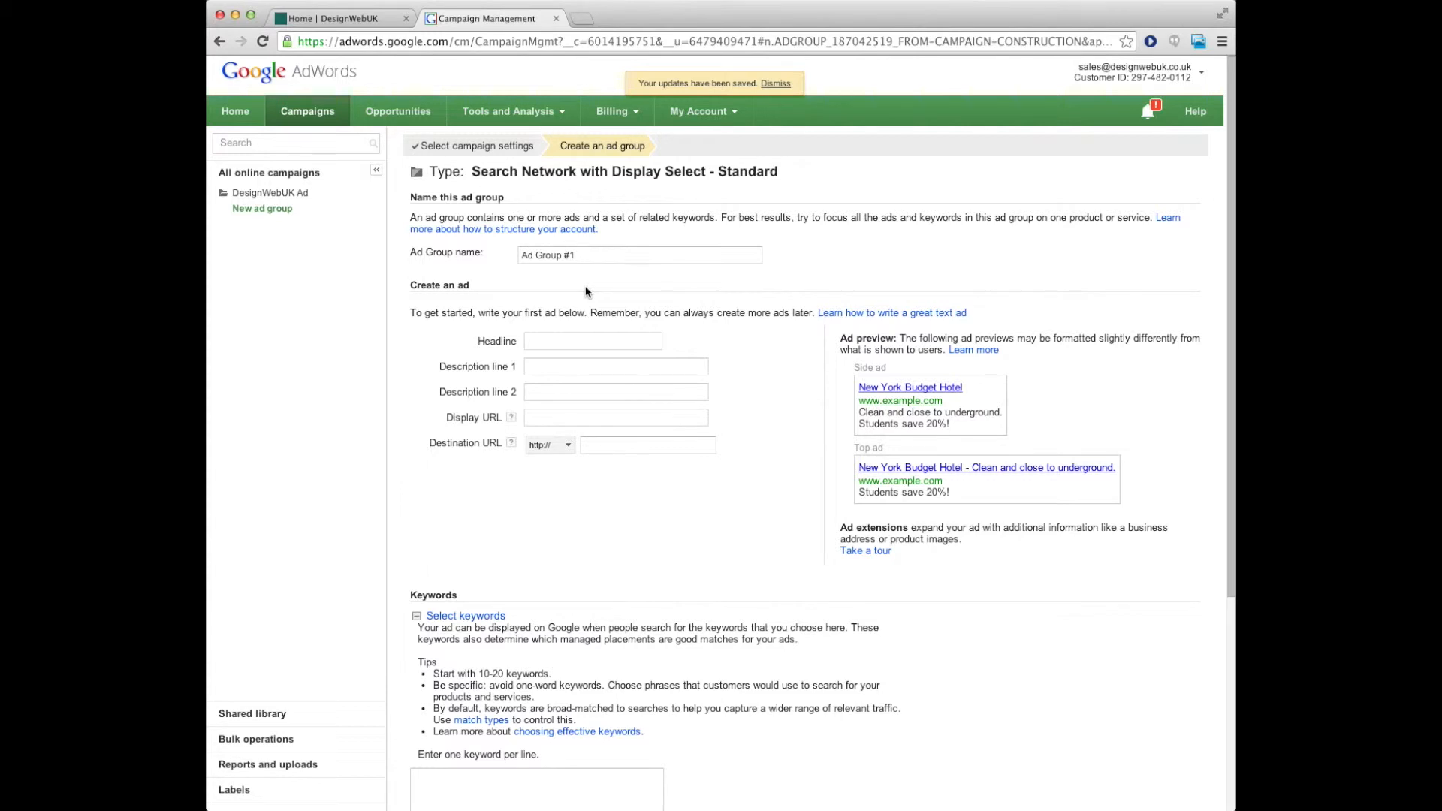
# - Name the ad group "DesignWebUK Listing" and give its ad the headline "A Website Must be Unique"
pyautogui.moveTo(582, 255); pyautogui.dragTo(515, 256)
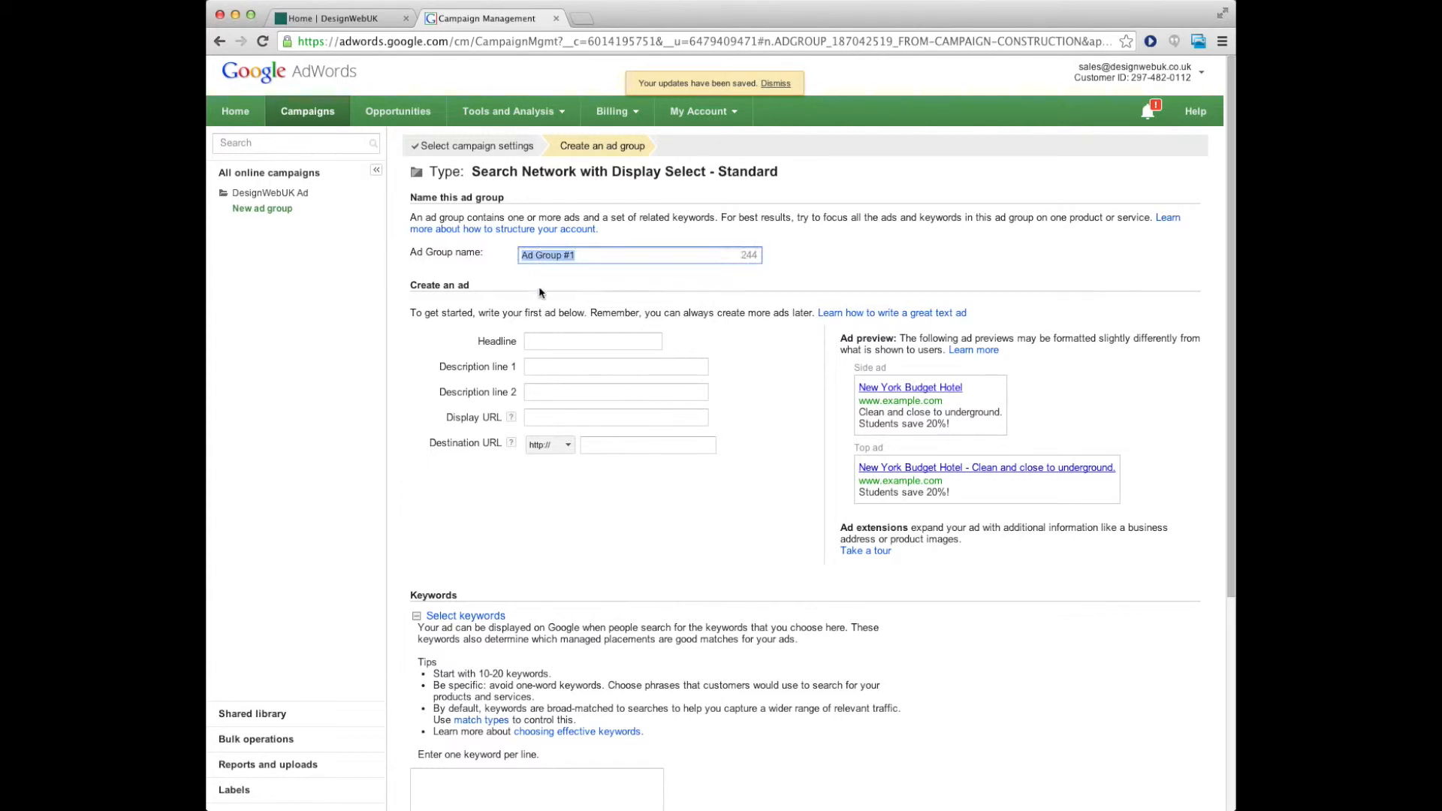
pyautogui.write('DesignWebUK Listing')
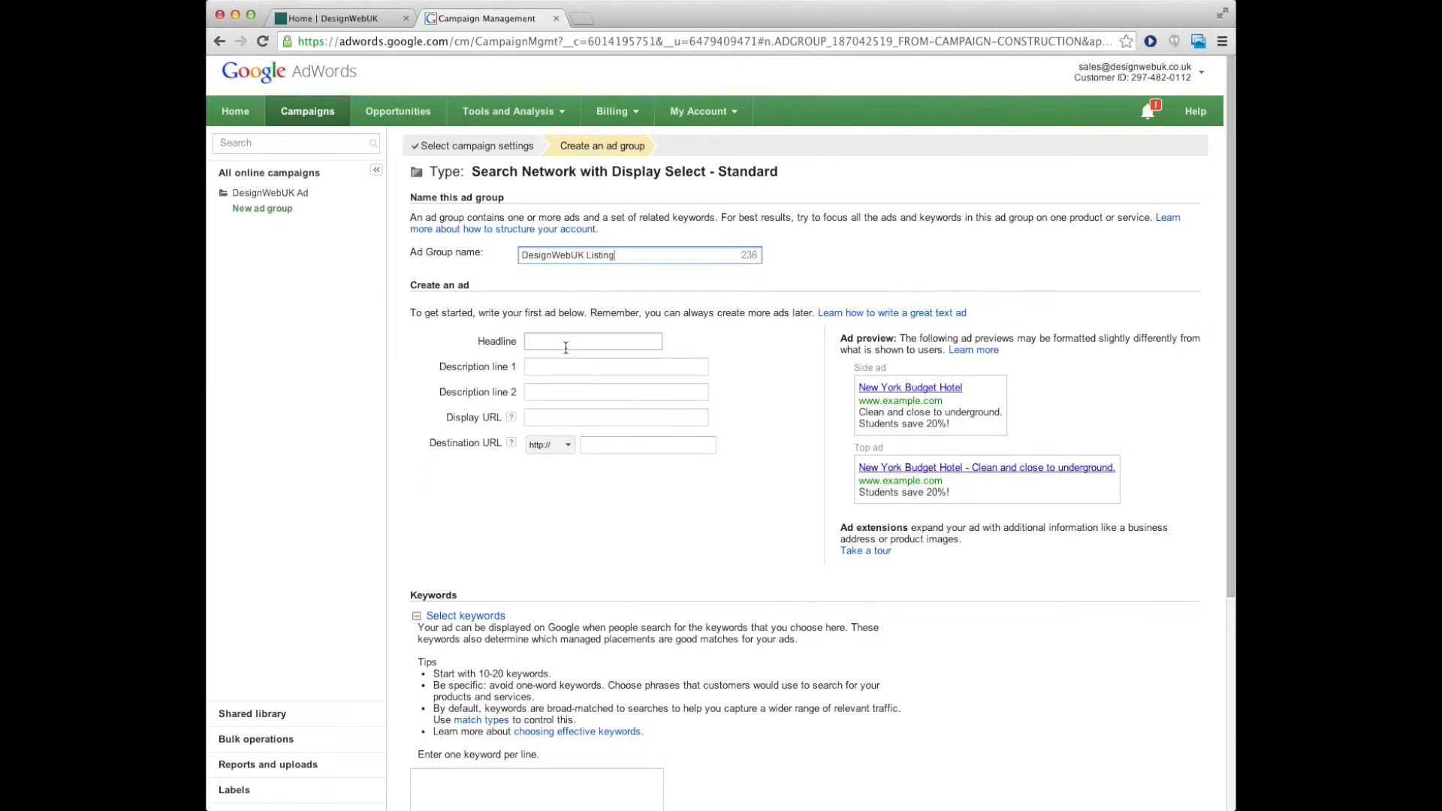
pyautogui.click(576, 345)
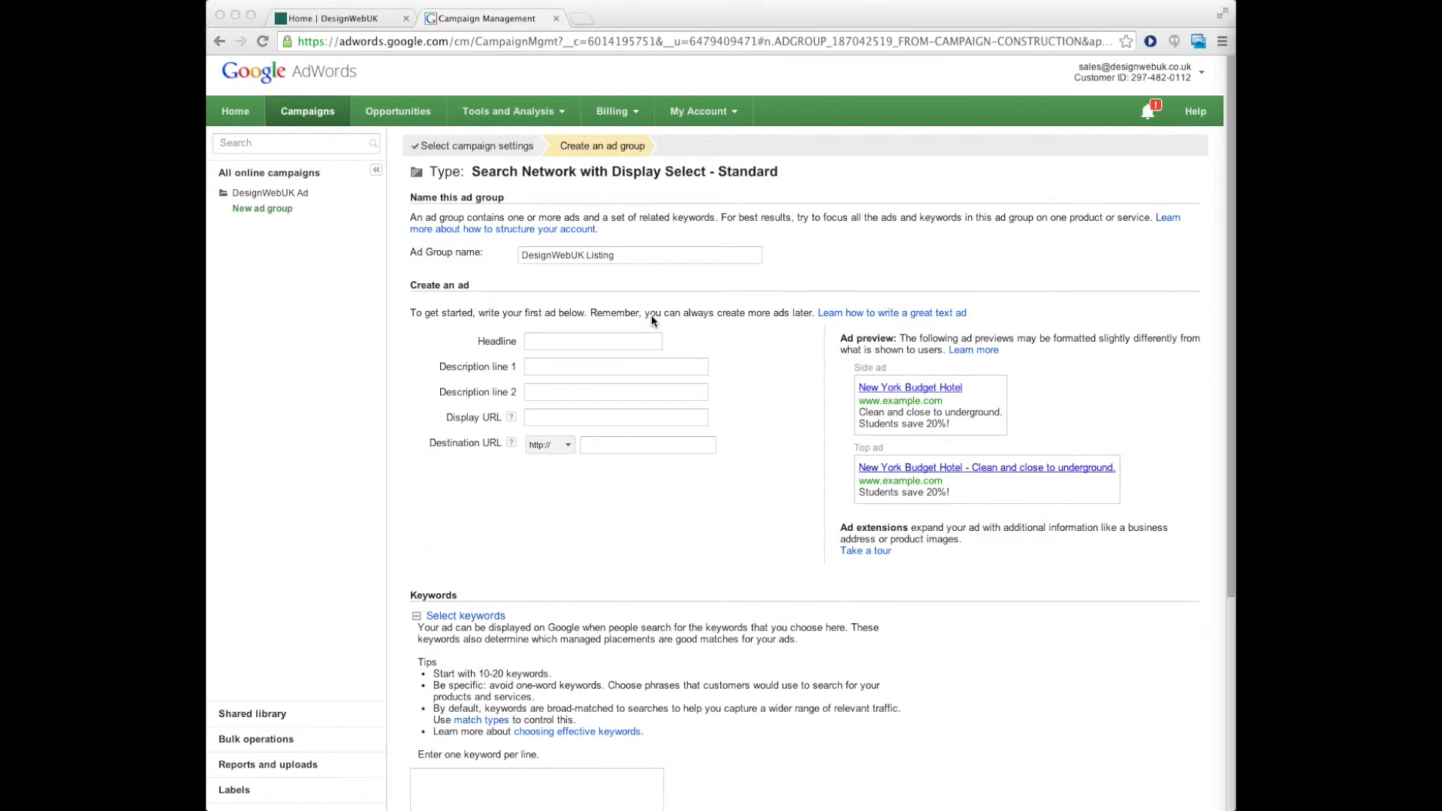
pyautogui.click(598, 341)
pyautogui.write('A Website Must be Unique')
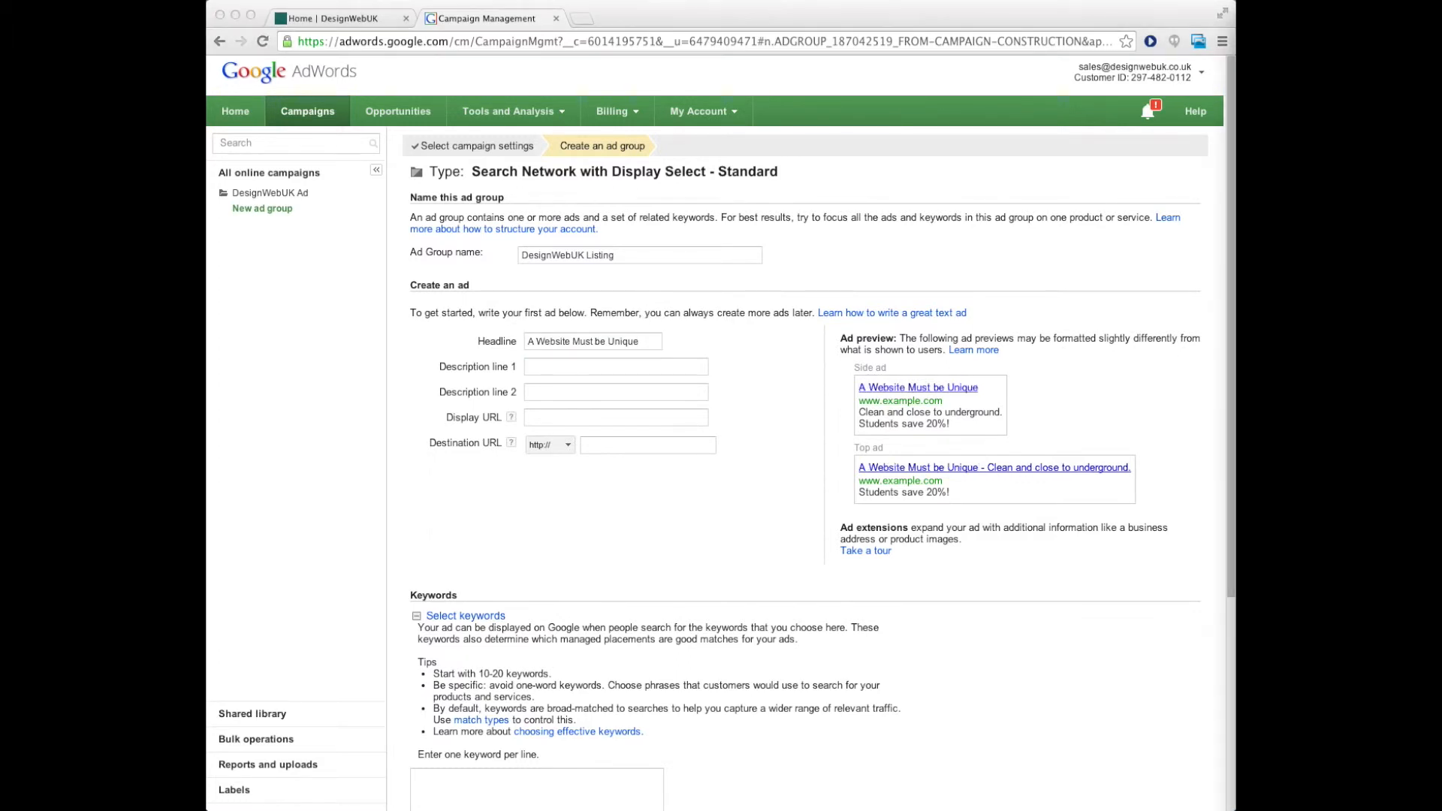
# - Fill the ad's description lines with "Get a bespoke website from £169." and "Visit our website for more details."
pyautogui.click(640, 366)
pyautogui.write('Get a bespoke website from £169.')
pyautogui.click(635, 391)
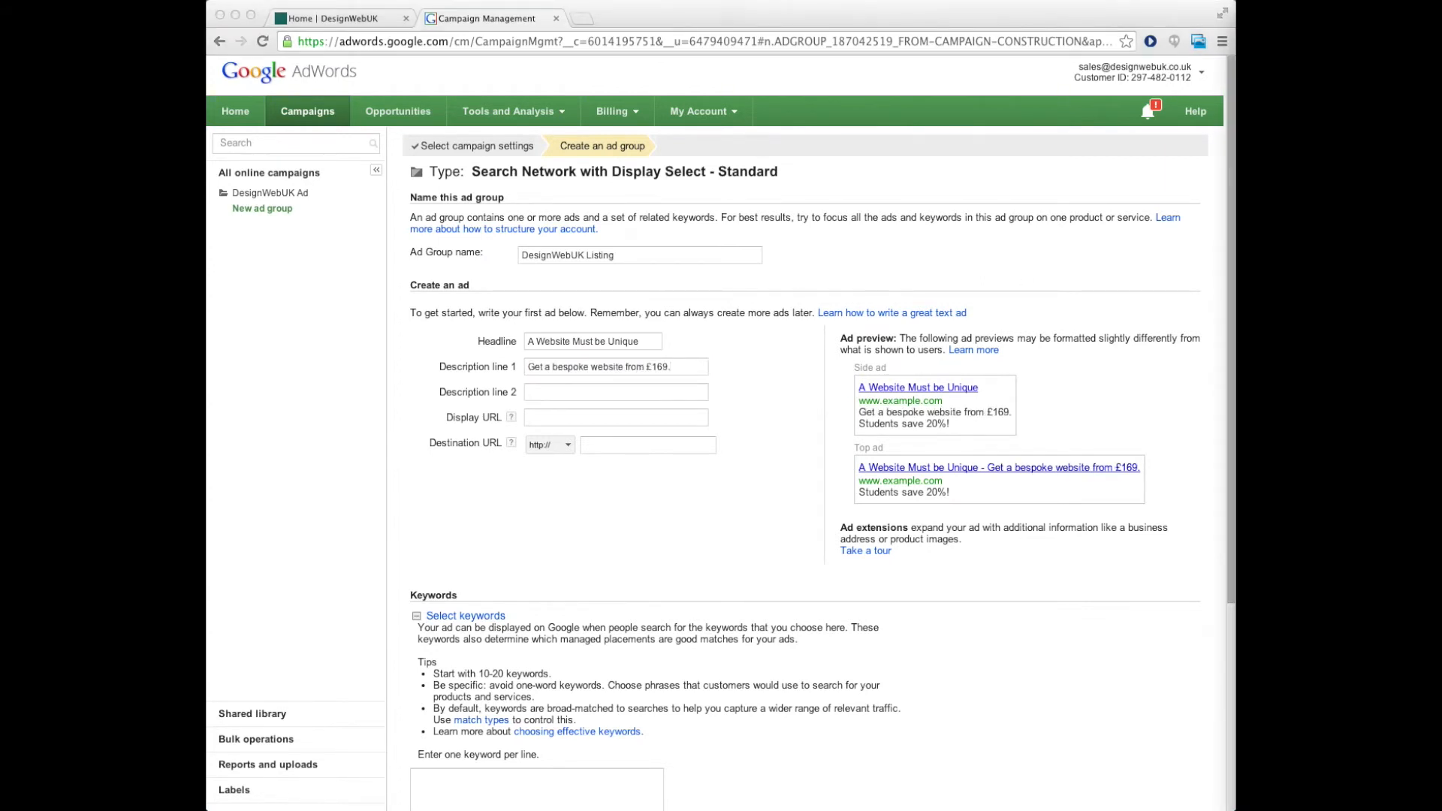
pyautogui.click(638, 392)
pyautogui.write('Visit our website for more details.')
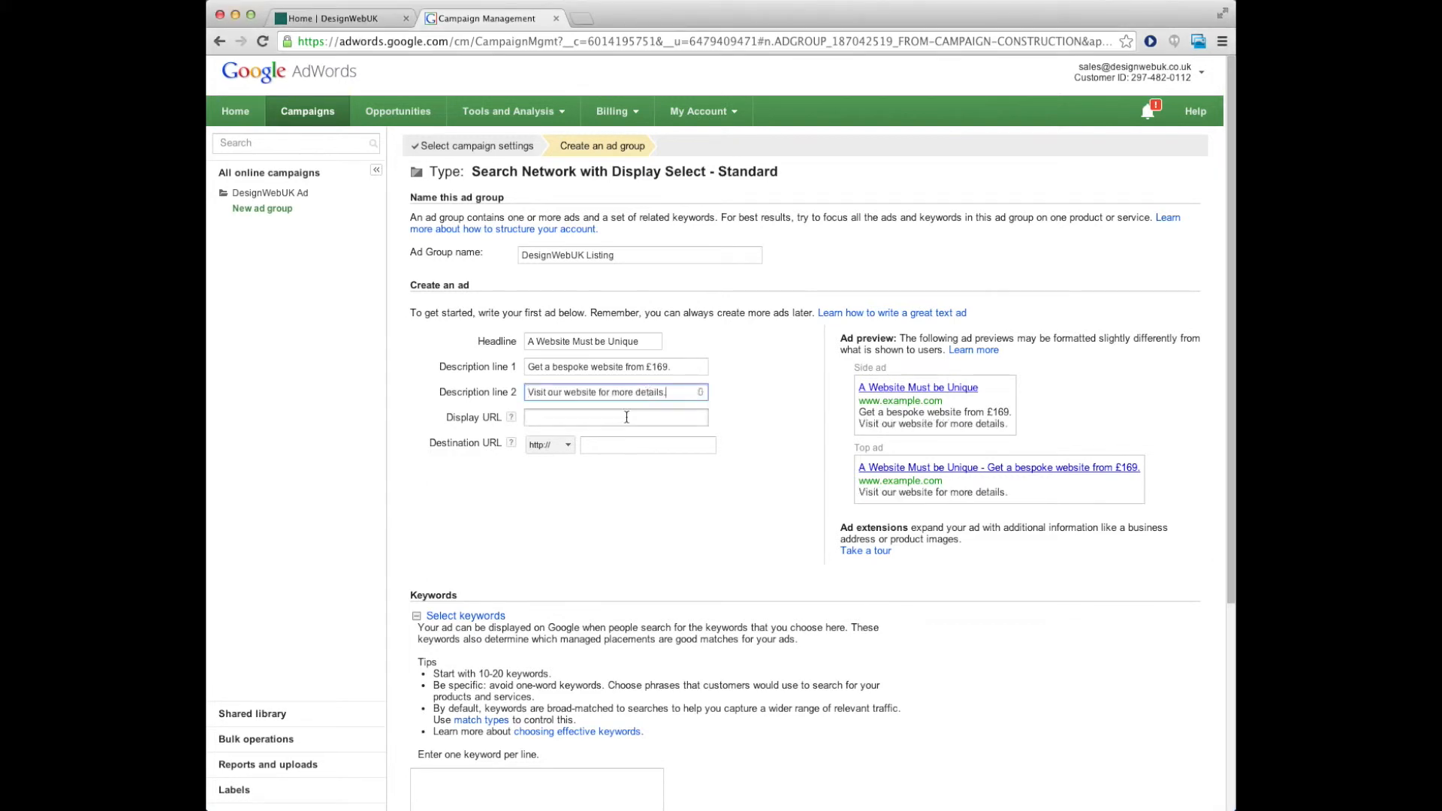
pyautogui.click(626, 417)
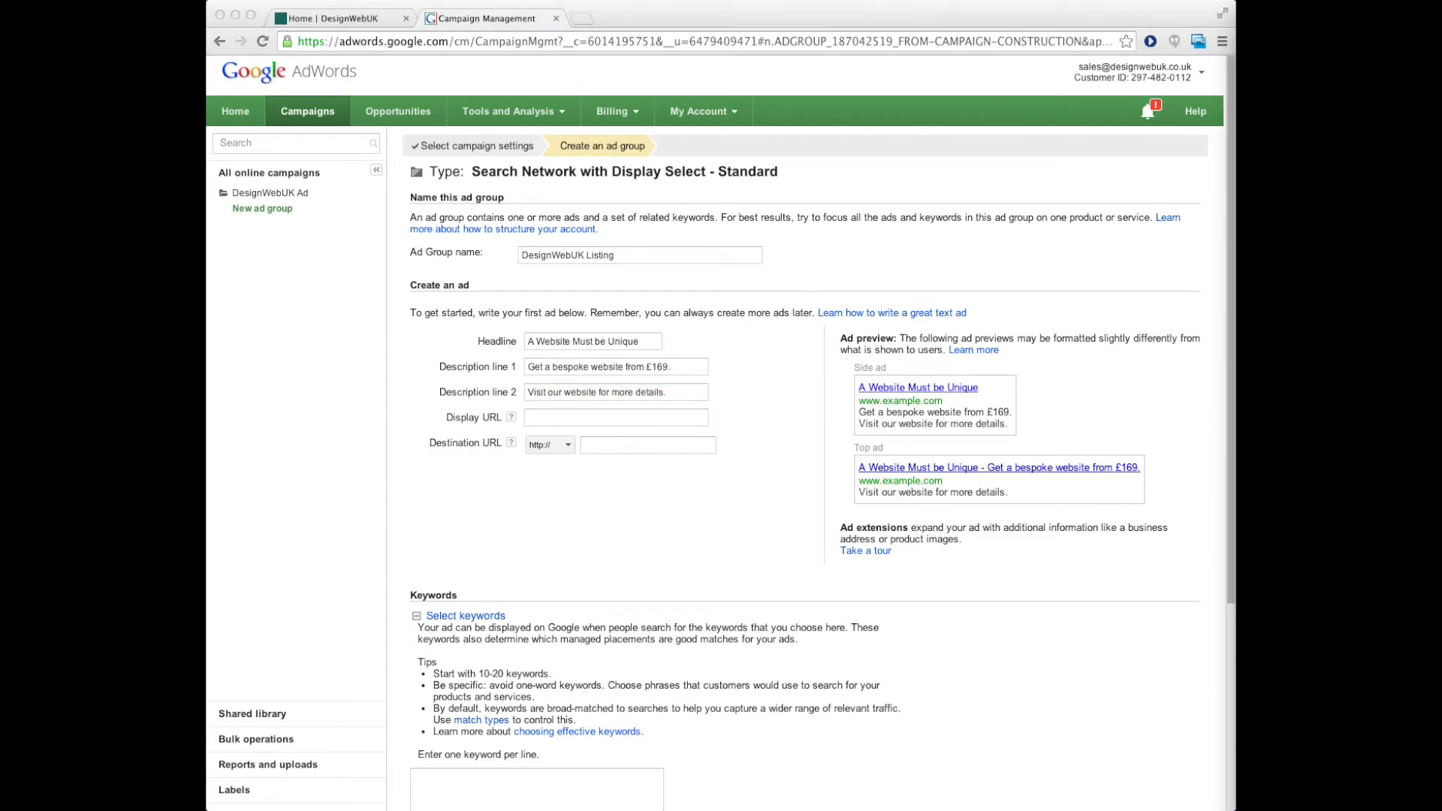
pyautogui.click(664, 417)
pyautogui.write('www.designwebuk.co.uk')
pyautogui.click(687, 444)
pyautogui.write('www.designwebuk.co.uk')
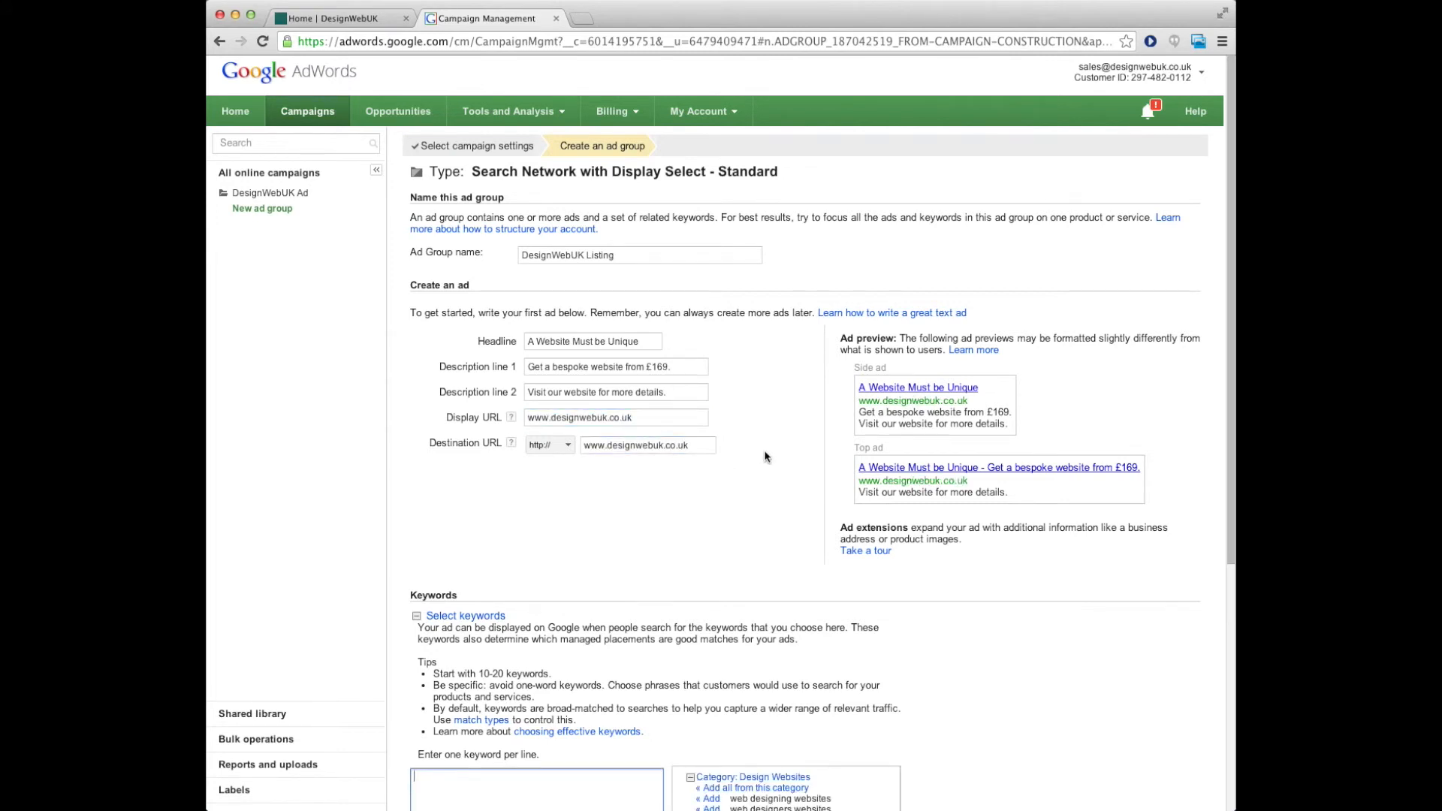
# - Paste the copied list of web design keywords, such as "web design lincolnshire" and "web design midlands", into the ad group's keywords
pyautogui.scroll(-5, 765, 456)
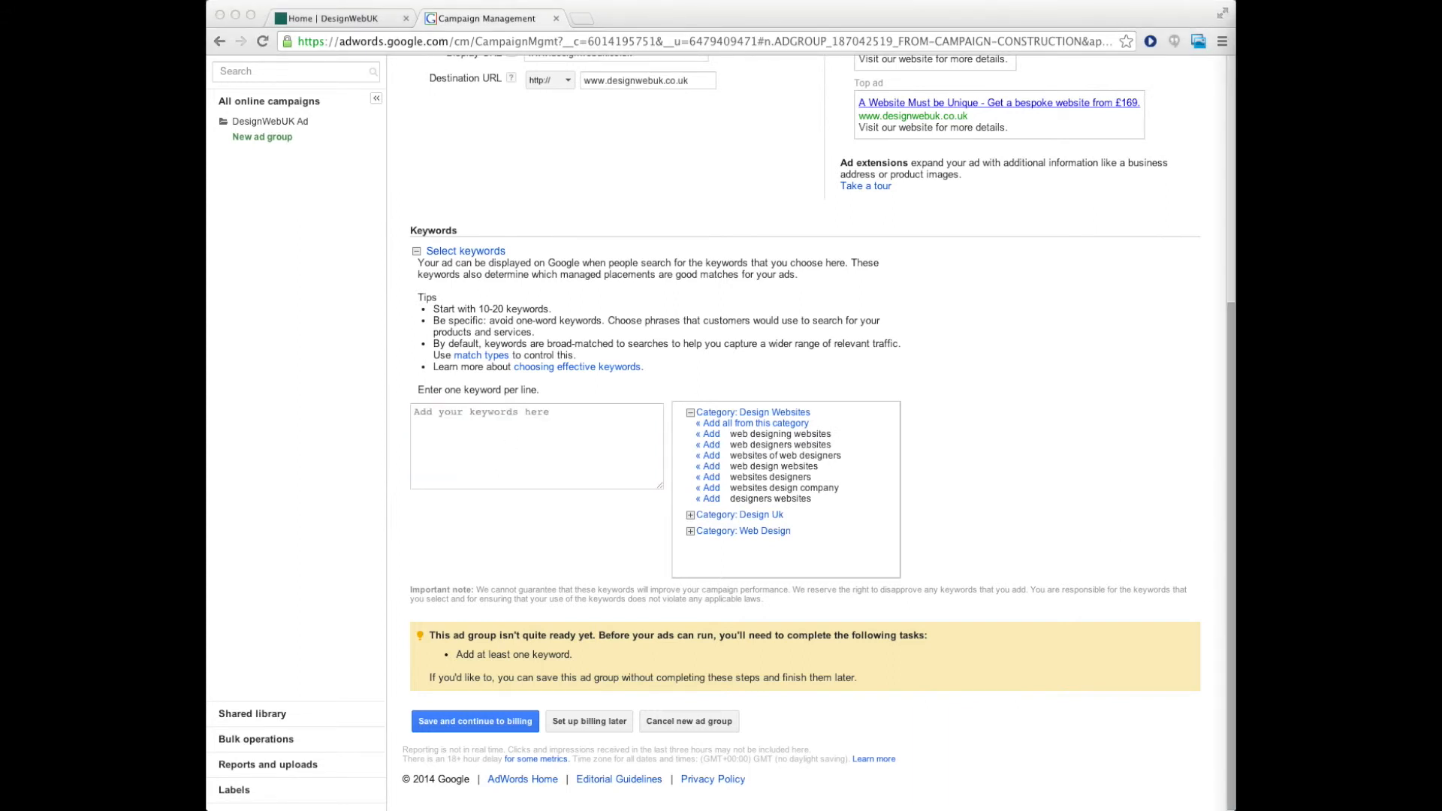
pyautogui.click(462, 447)
pyautogui.press('super+v')
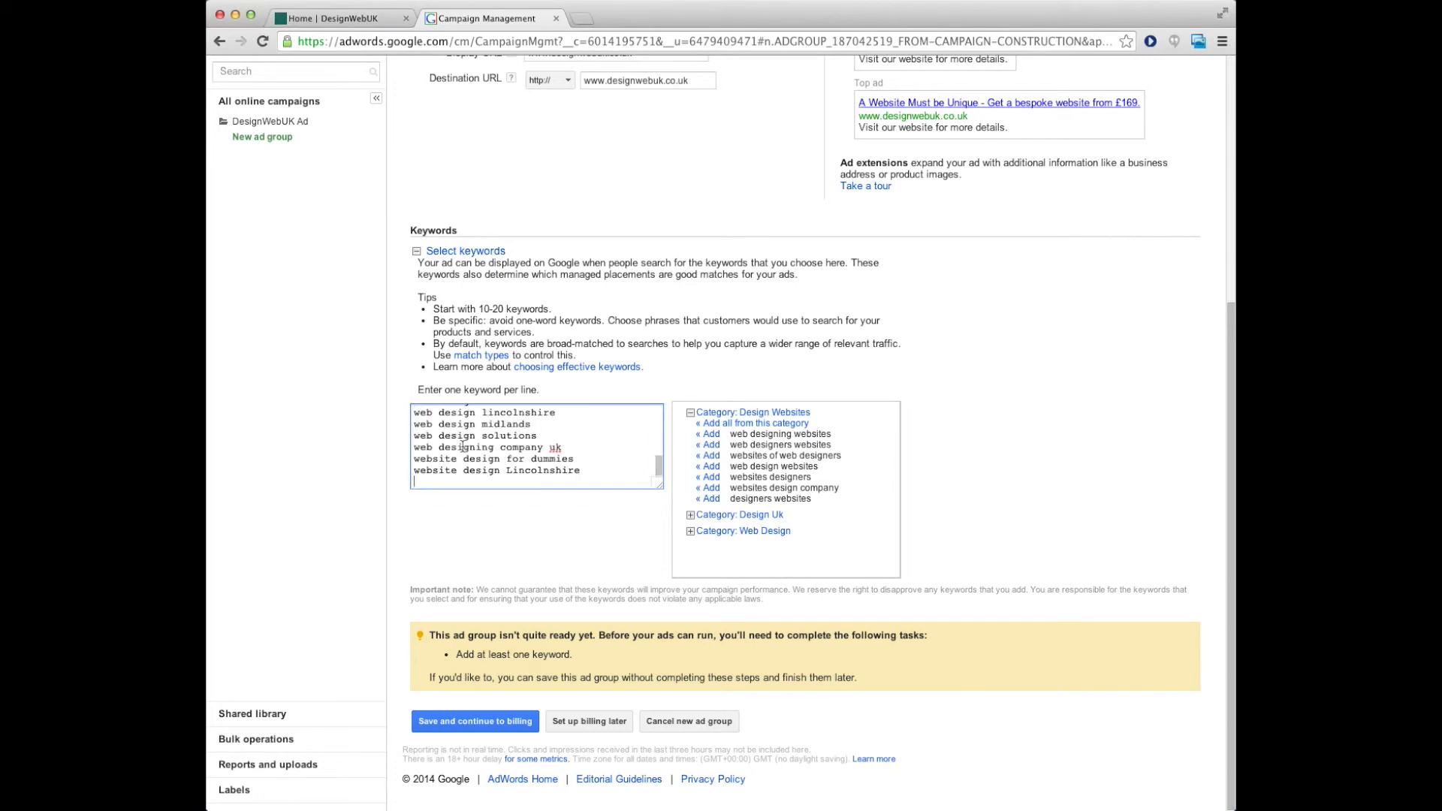
# - Review the pasted keyword list from its beginning through the location-based web design phrases
pyautogui.scroll(10, 466, 450)
pyautogui.scroll(-2, 496, 460)
pyautogui.scroll(4, 495, 460)
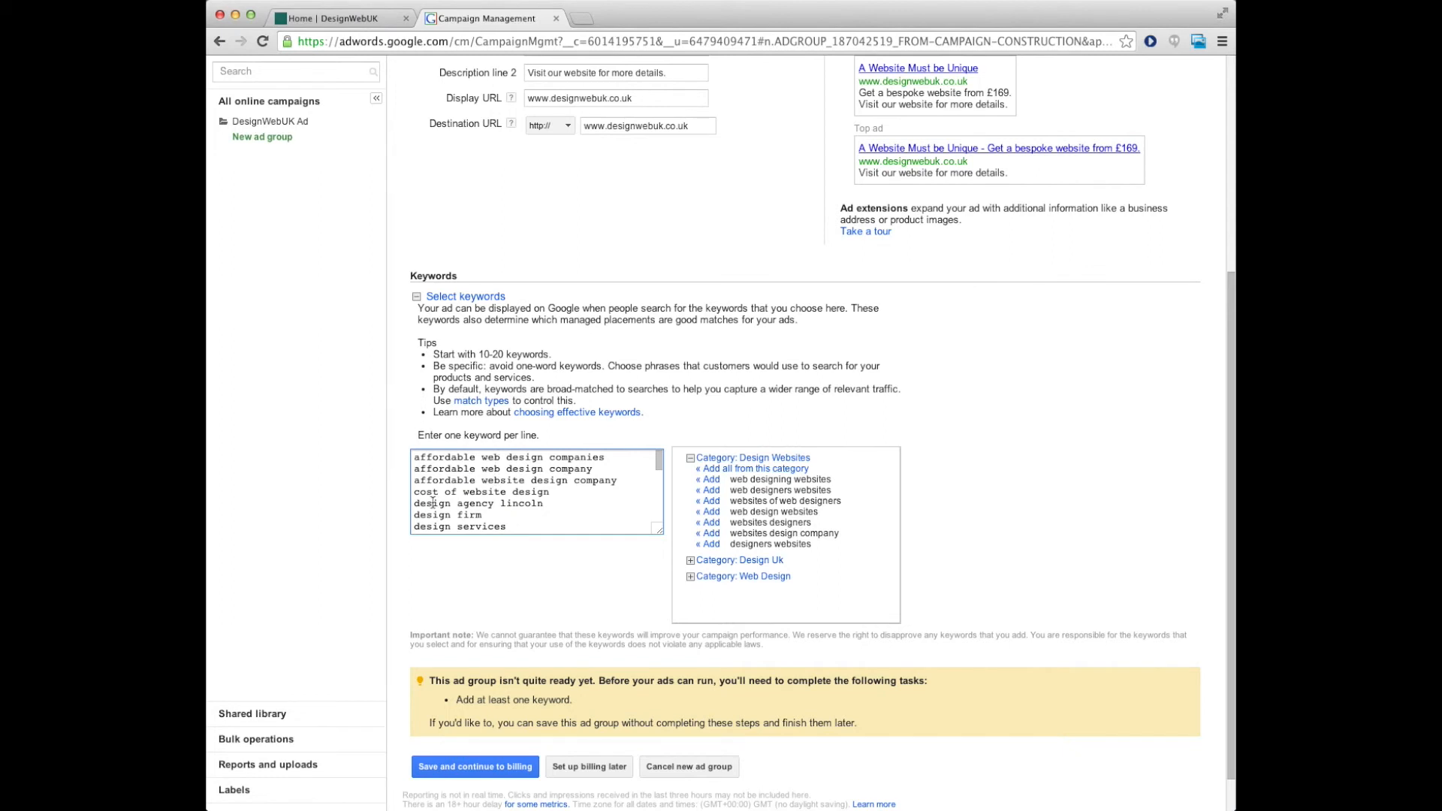
pyautogui.scroll(-5, 490, 481)
pyautogui.scroll(-2, 490, 479)
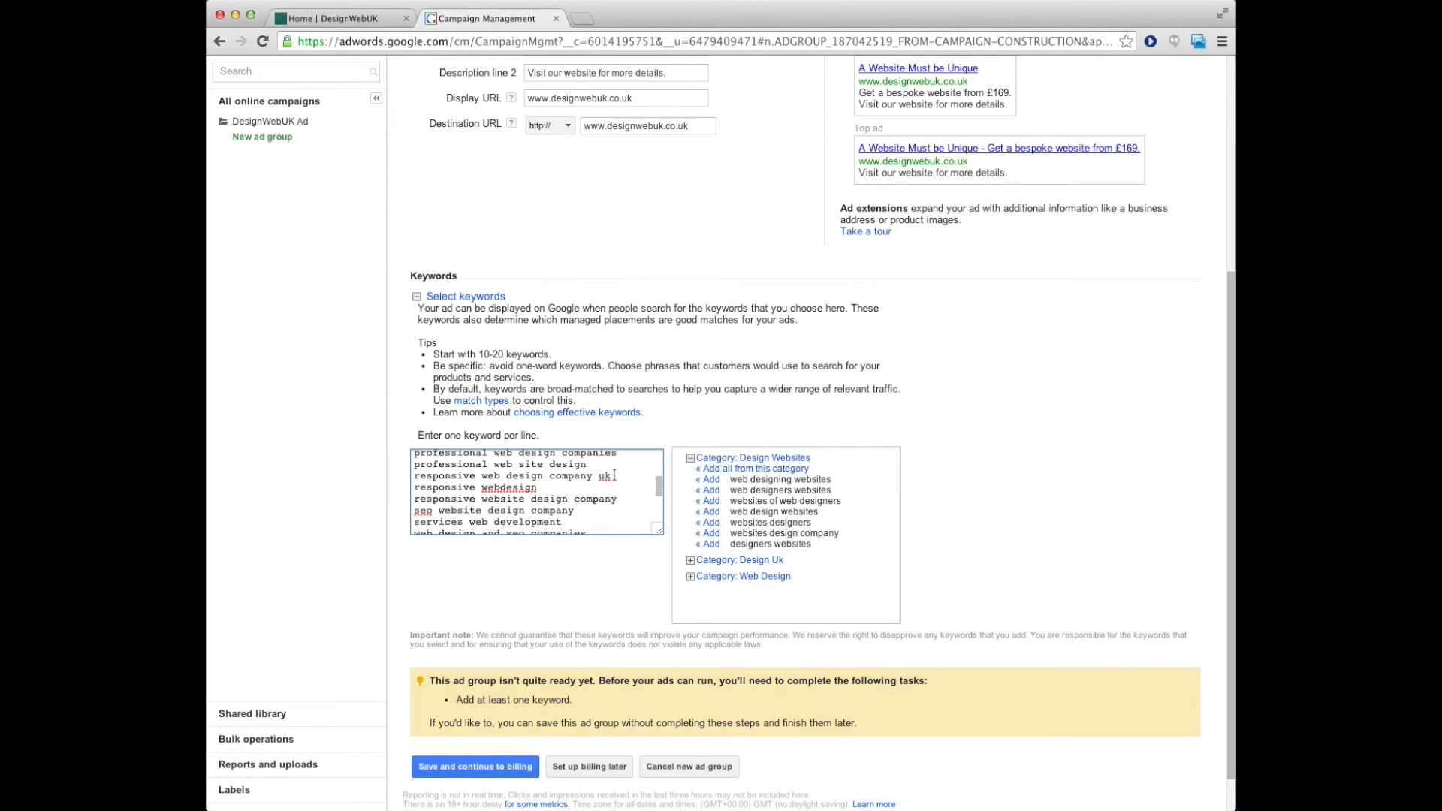
pyautogui.scroll(-4, 614, 474)
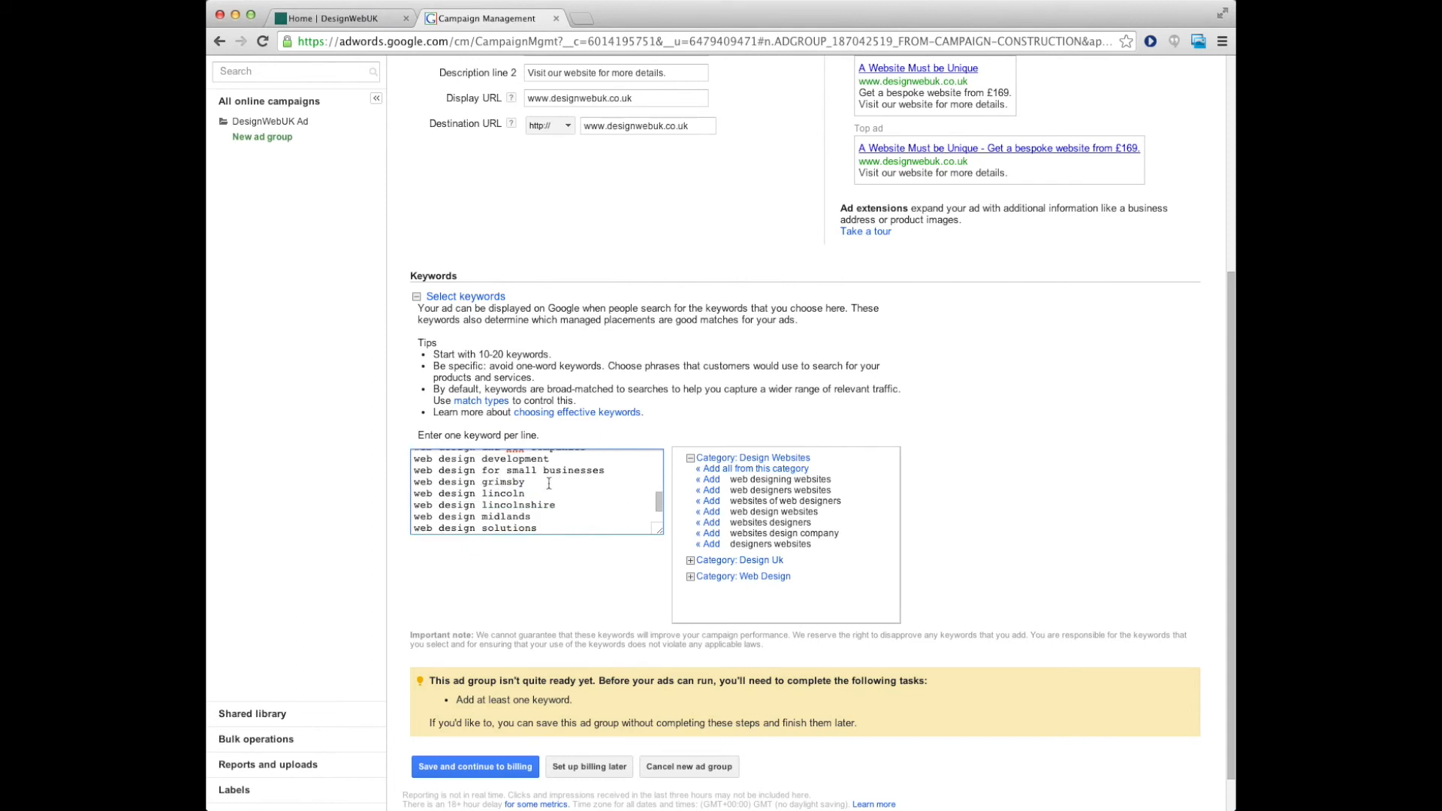
pyautogui.scroll(-1, 526, 484)
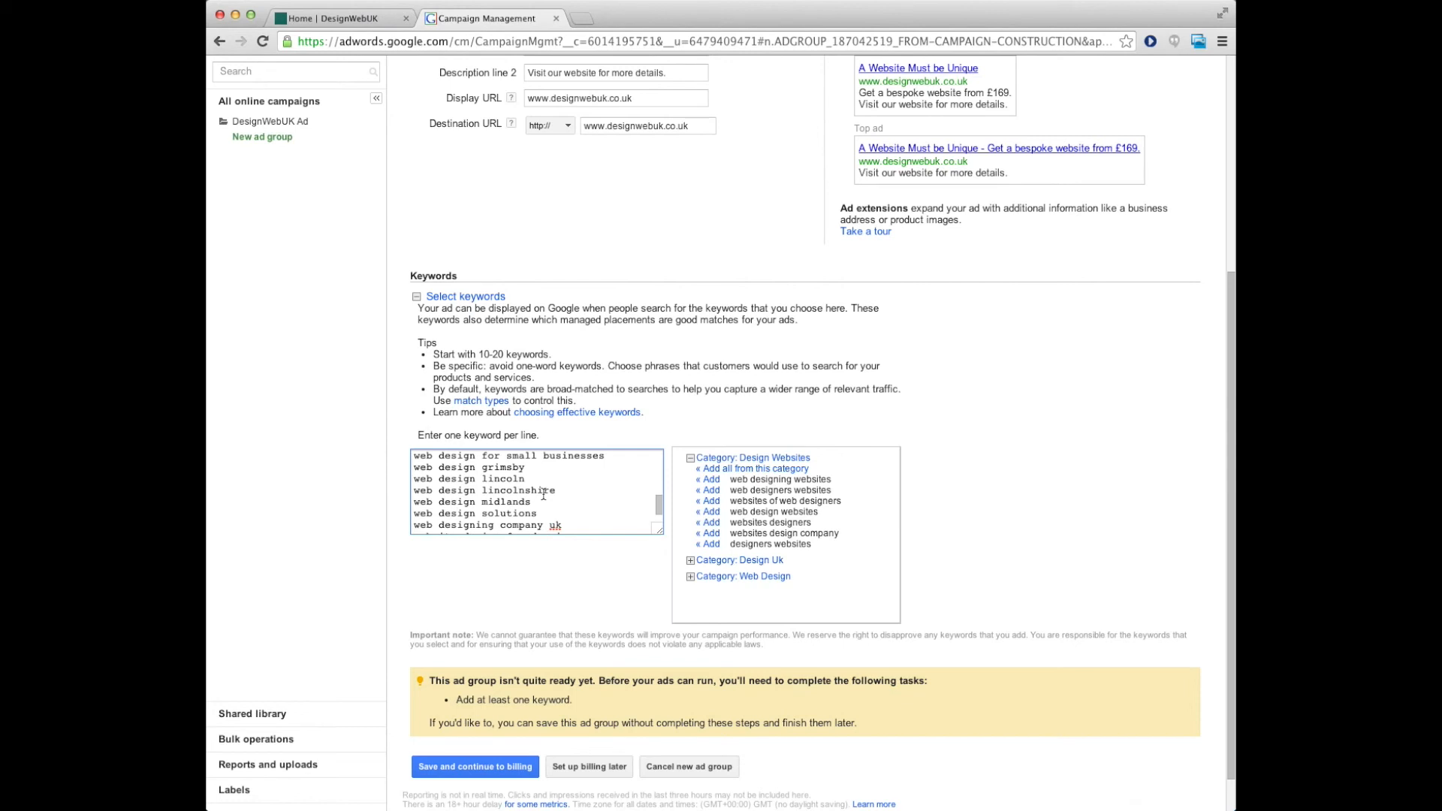
# - Save the ad group with its ad and keywords and continue to billing
pyautogui.scroll(-2, 589, 564)
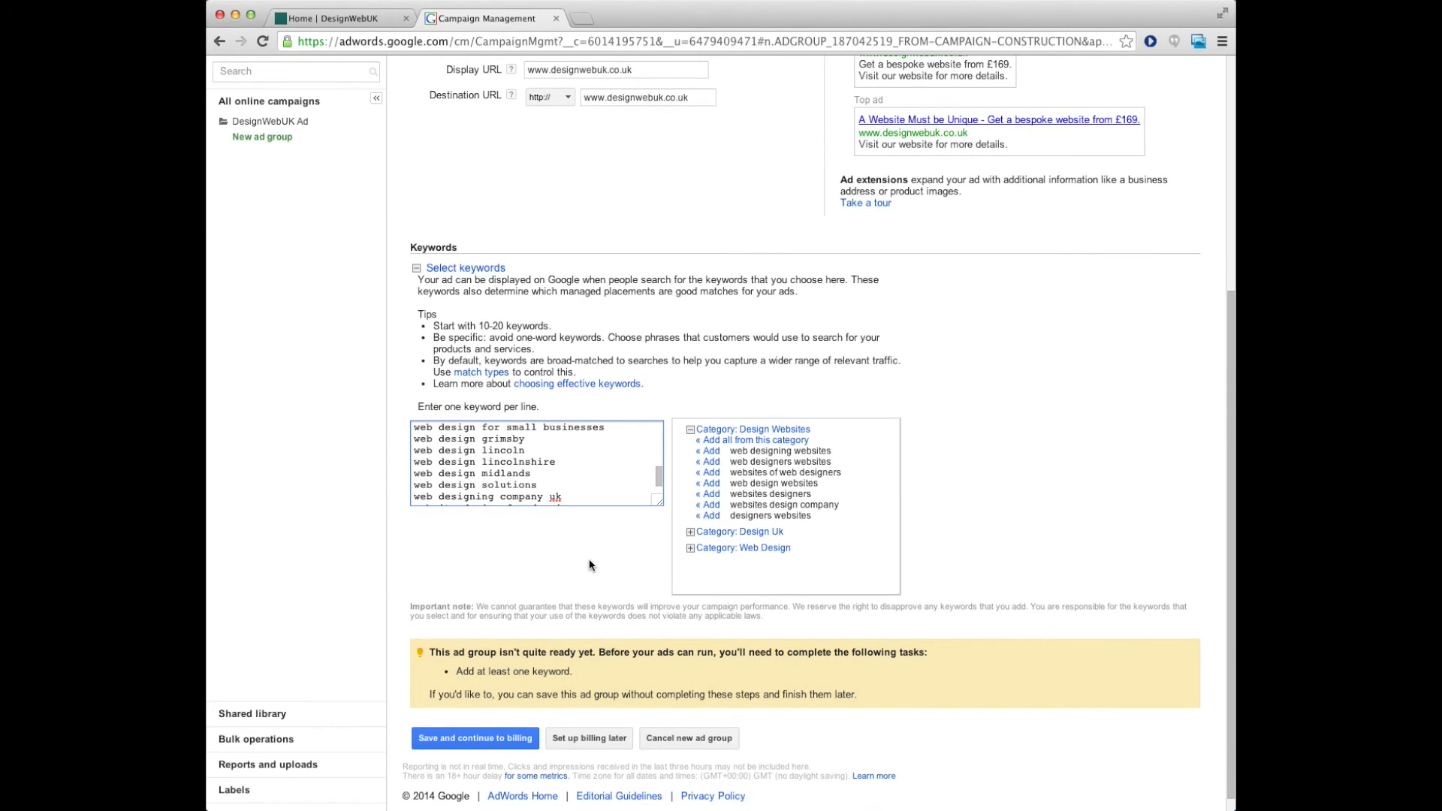
pyautogui.click(477, 739)
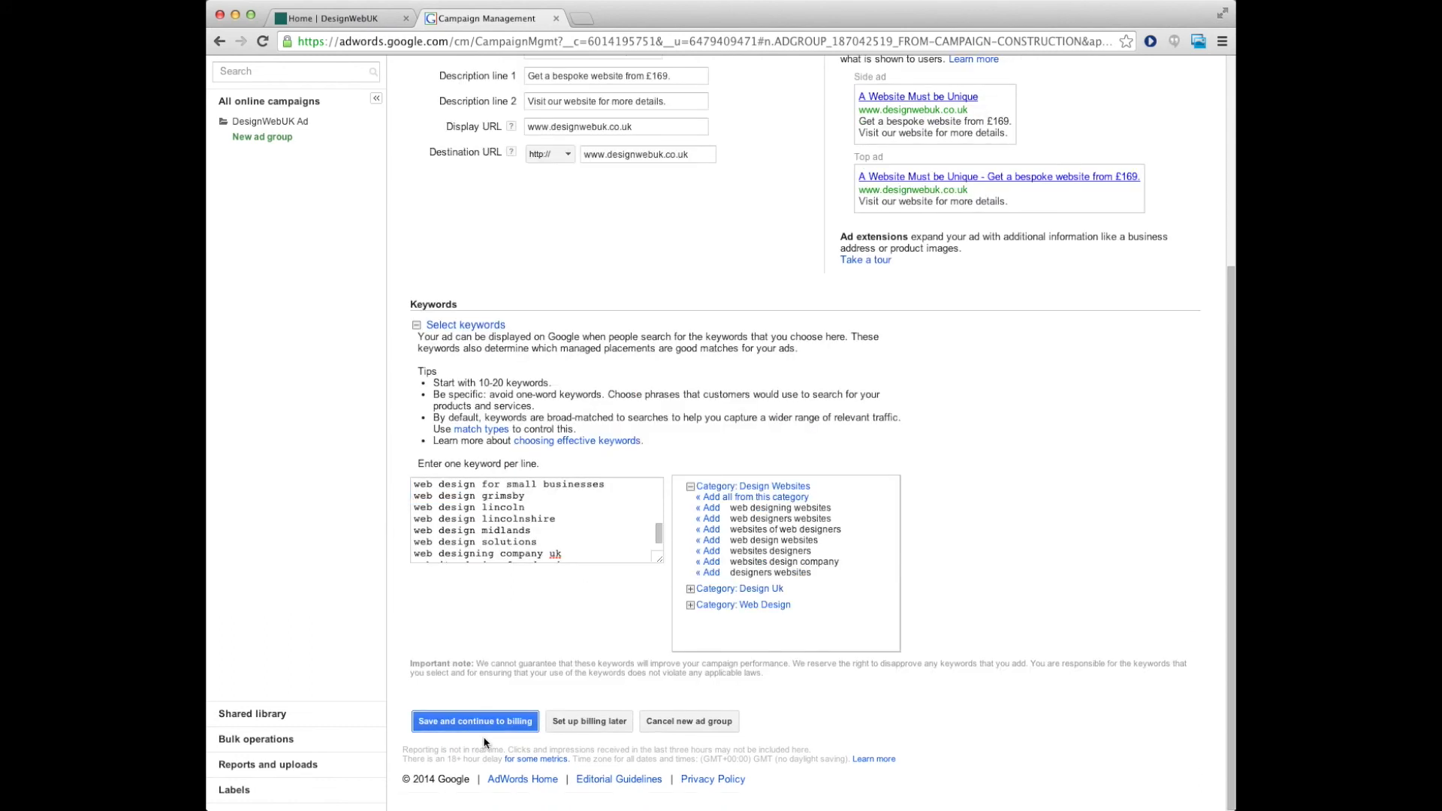
pyautogui.click(485, 723)
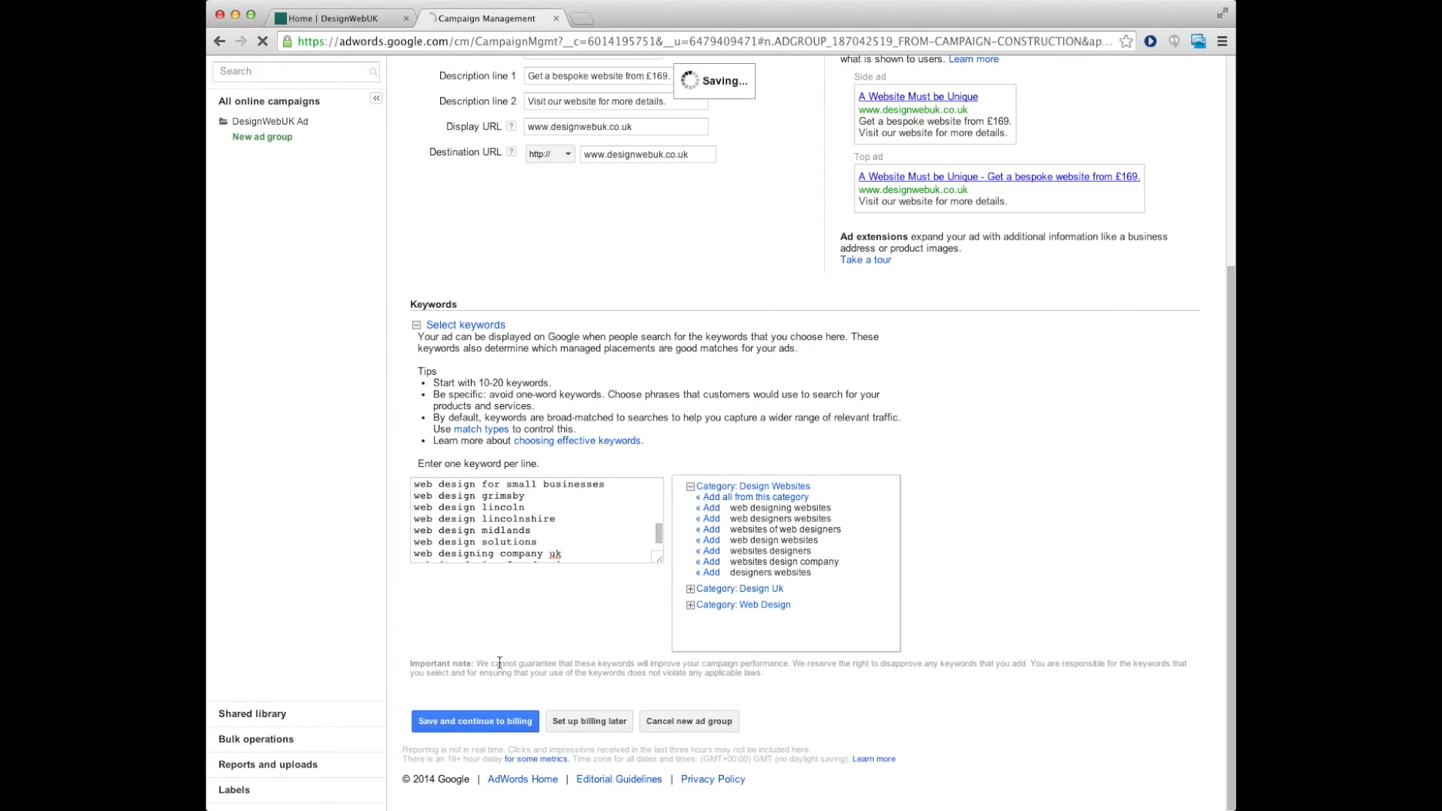